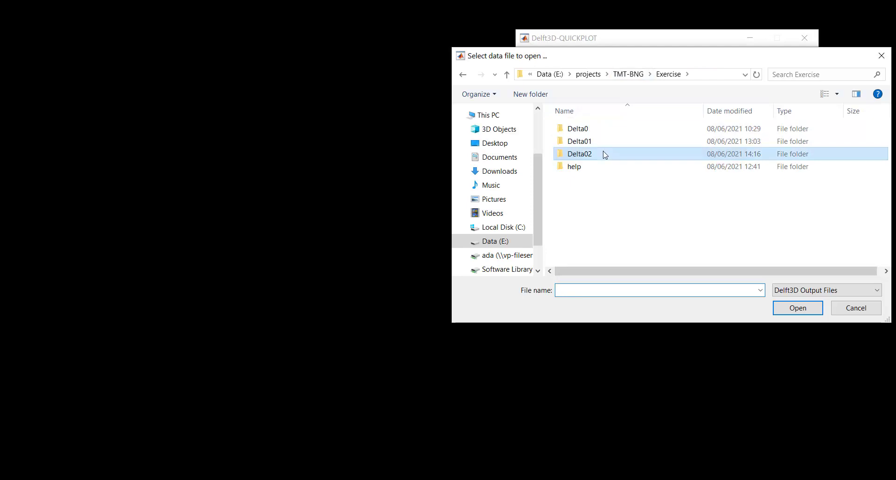
- Open trim-001.dat from the Delta02 folder and set the file's display time to Morphologic Time
double_click(604, 141)
double_click(605, 142)
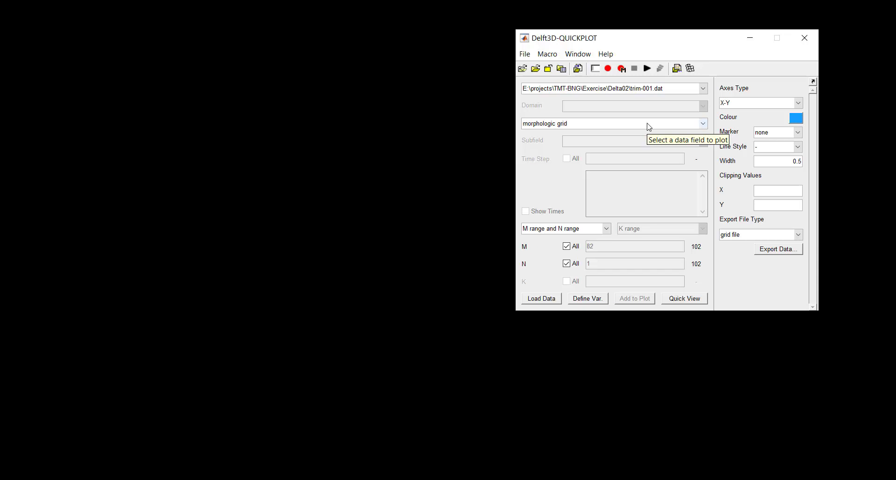
left_click(562, 69)
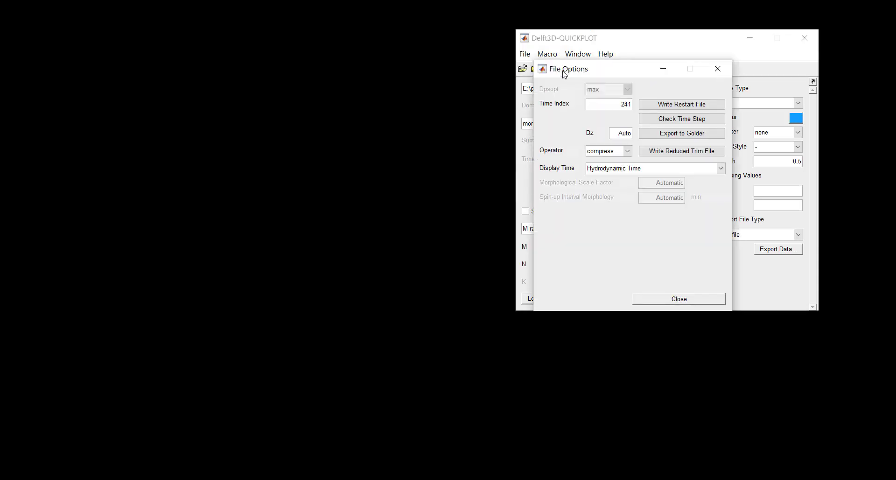
left_click(641, 173)
left_click(642, 187)
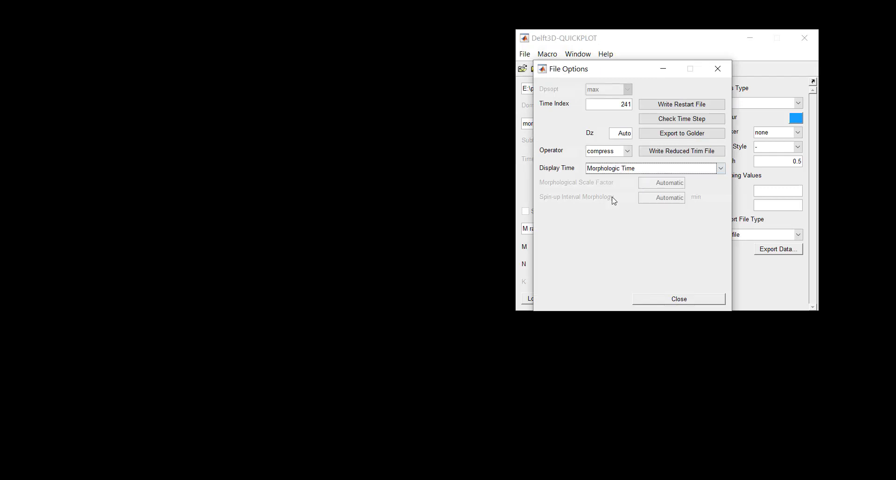
left_click(705, 305)
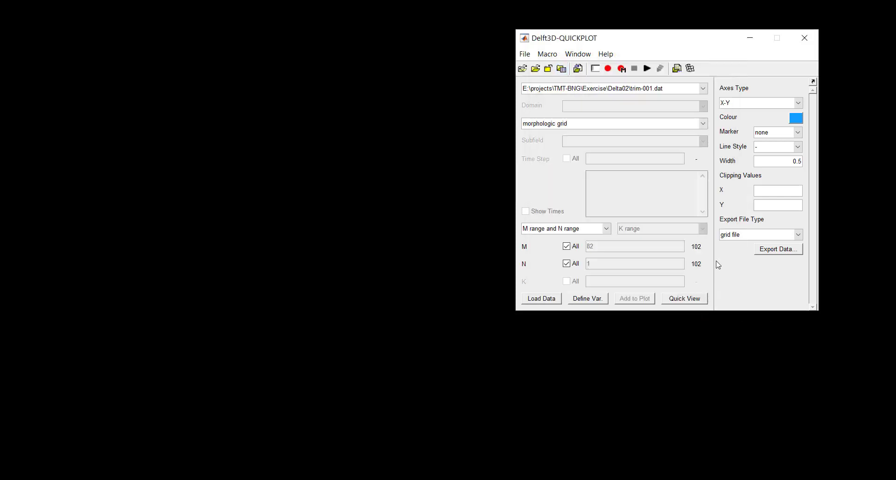
- Choose bed level in water level points as the data field to plot
left_click(636, 125)
scroll(615, 225, "down", 8)
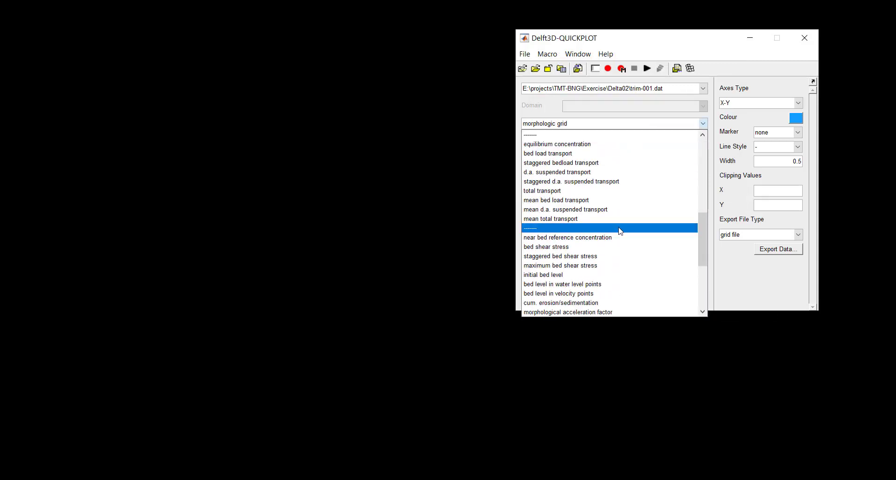
left_click(622, 284)
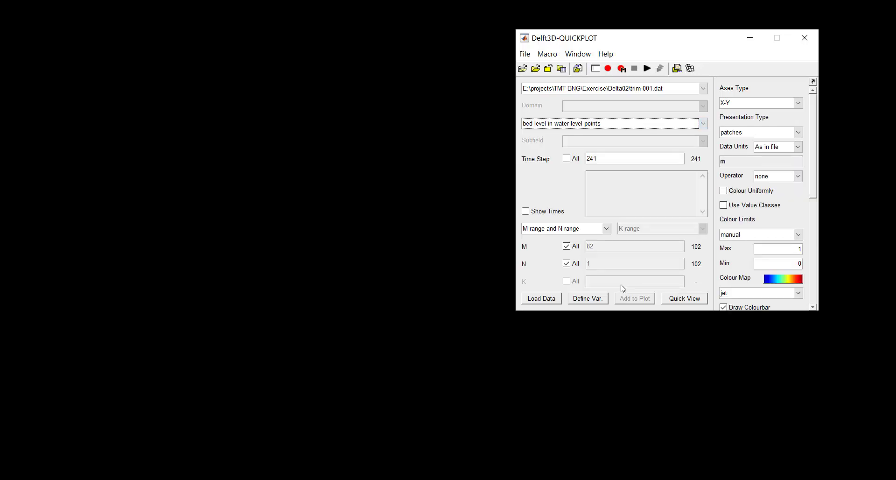
- Plot the bed level as continuous shades with automatic colour limits and move the figure clear of the plotting window
left_click(768, 136)
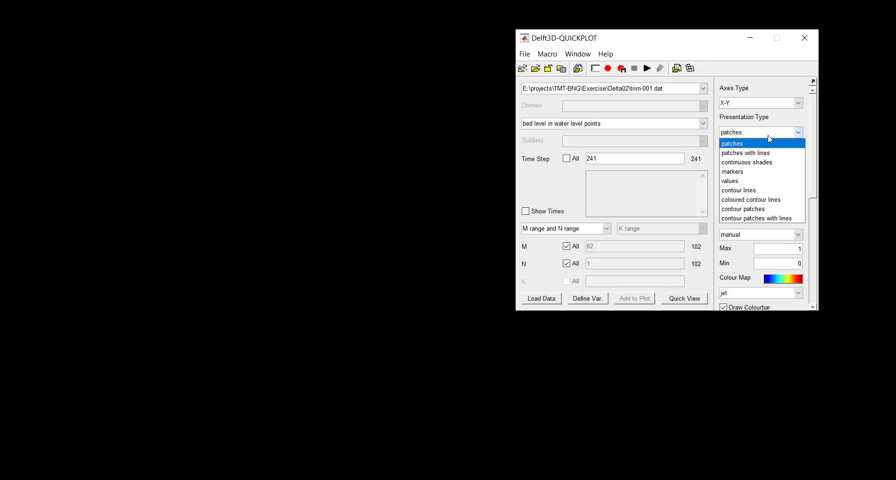
left_click(773, 167)
left_click(774, 221)
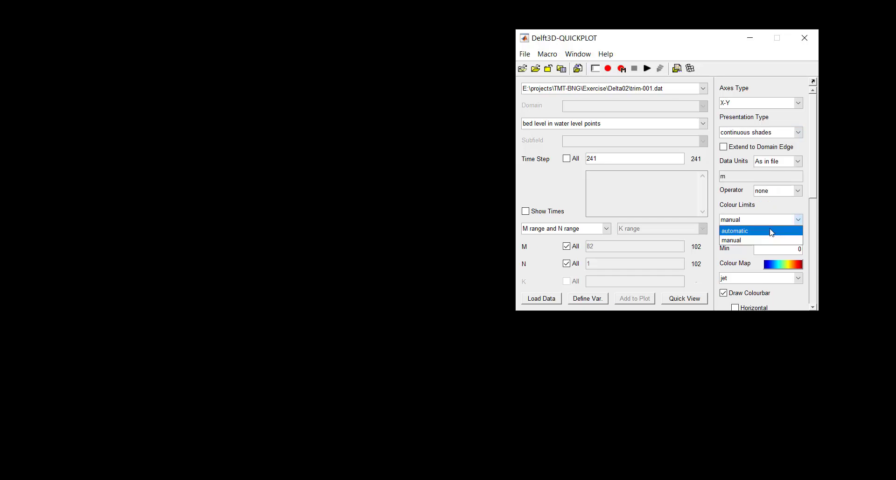
left_click(772, 237)
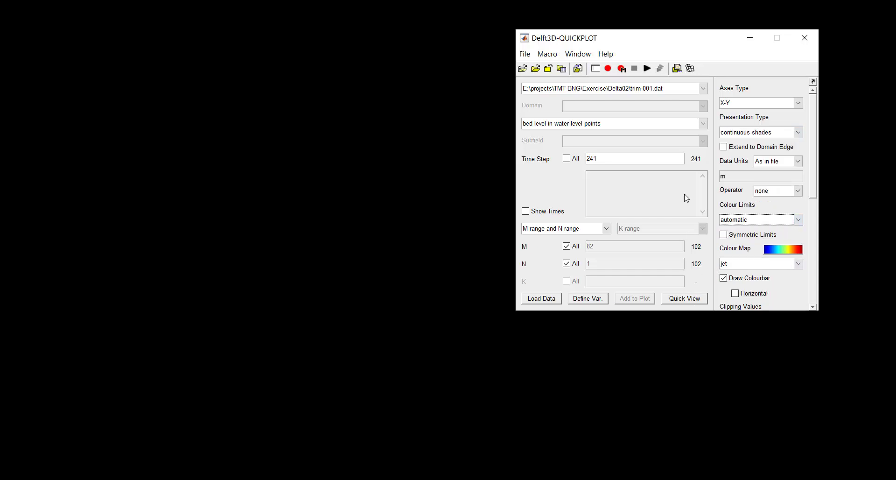
left_click(692, 301)
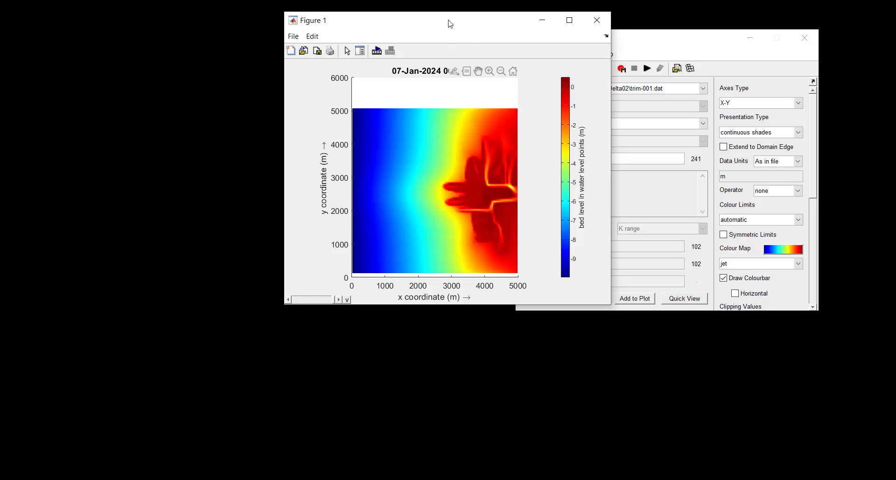
left_click_drag(418, 23, 242, 24)
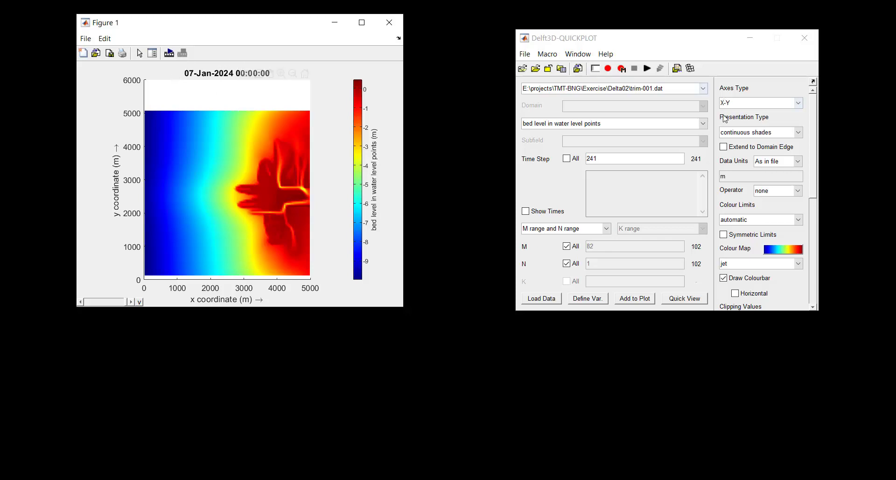
- Plot the same bed level field from Delta01\trim-001.dat in a second figure and place it beside the Delta02 map for comparison
left_click(628, 91)
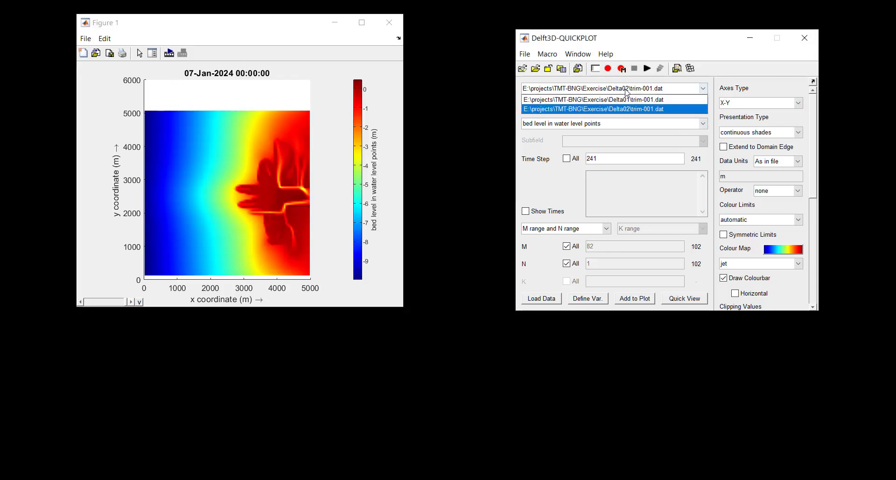
left_click(625, 99)
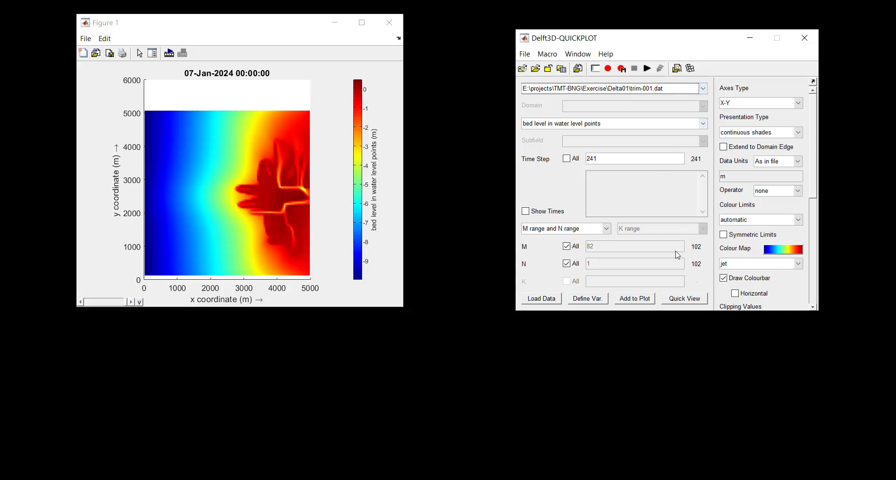
left_click(693, 300)
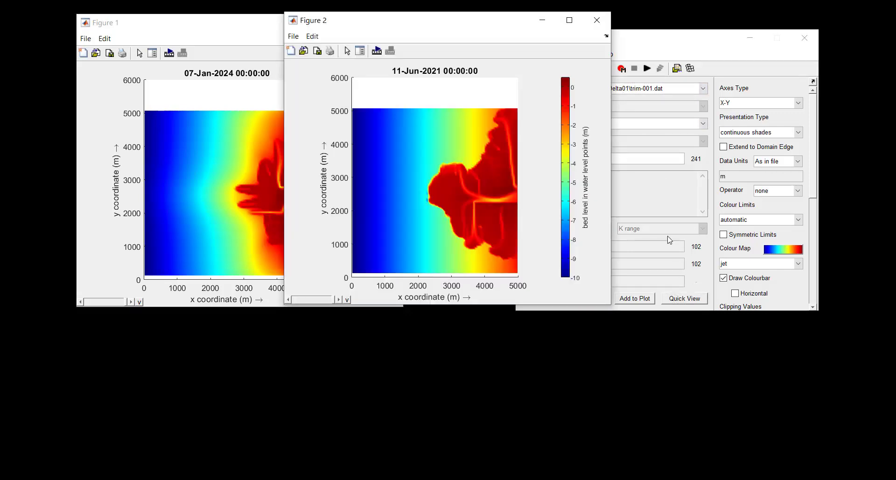
left_click_drag(450, 23, 568, 25)
left_click(762, 53)
left_click(752, 38)
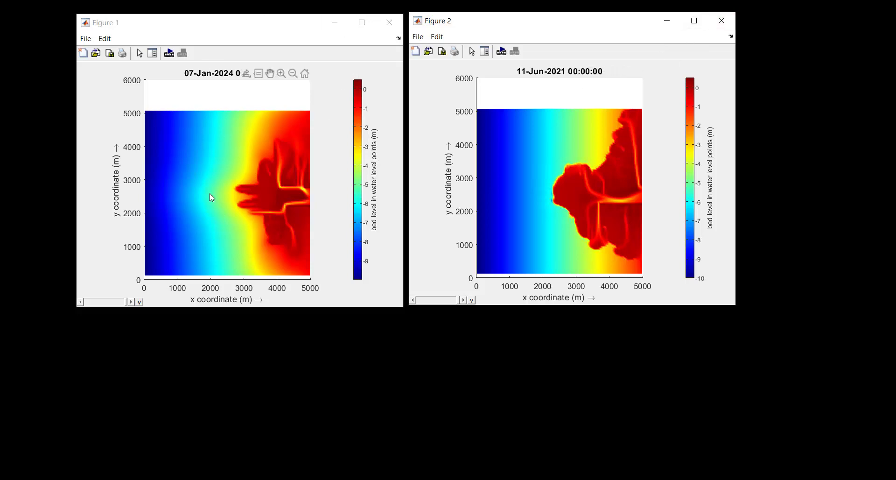
- Close the Delta01 figure and make Delta02\trim-001.dat the active data file in QUICKPLOT again
left_click(723, 25)
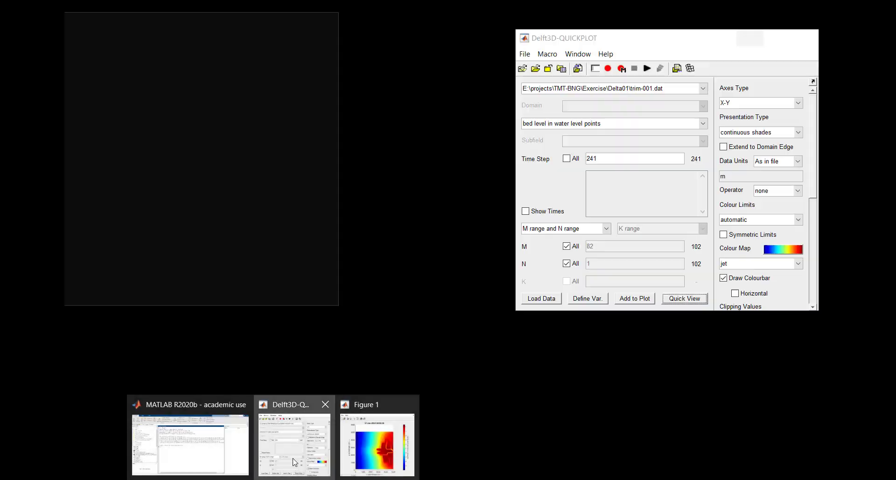
left_click(292, 471)
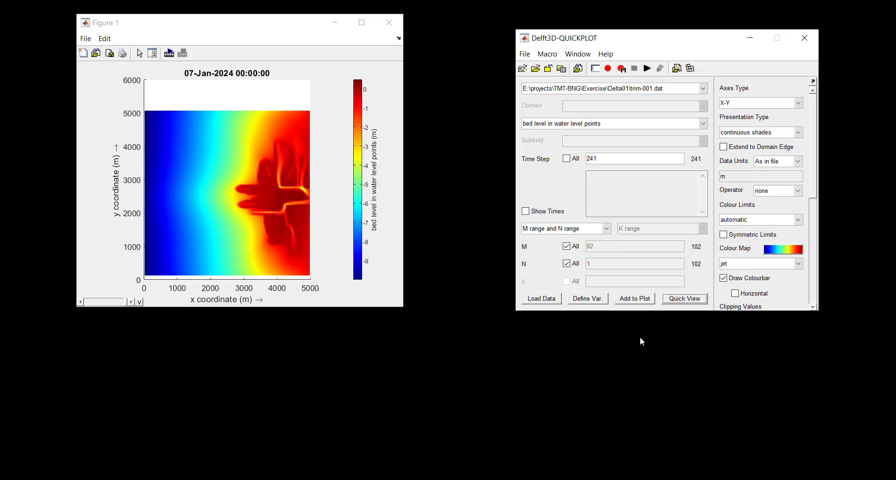
mouse_move(282, 126)
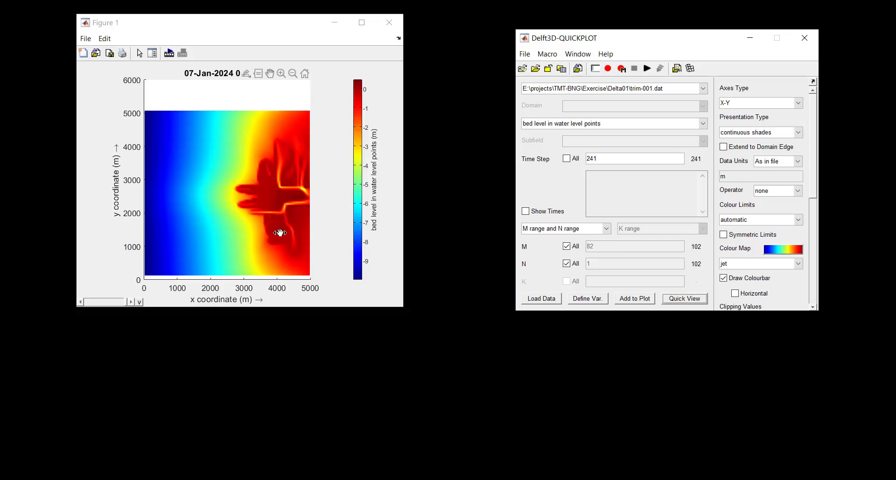
left_click(702, 89)
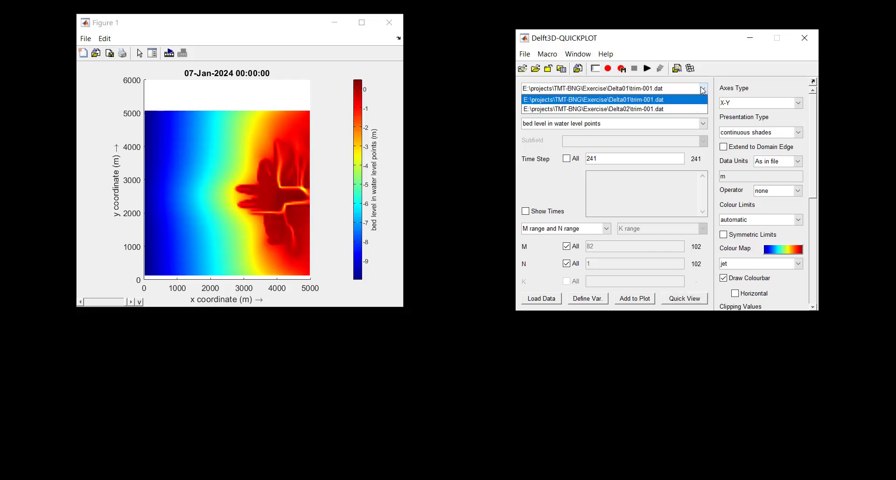
left_click(686, 109)
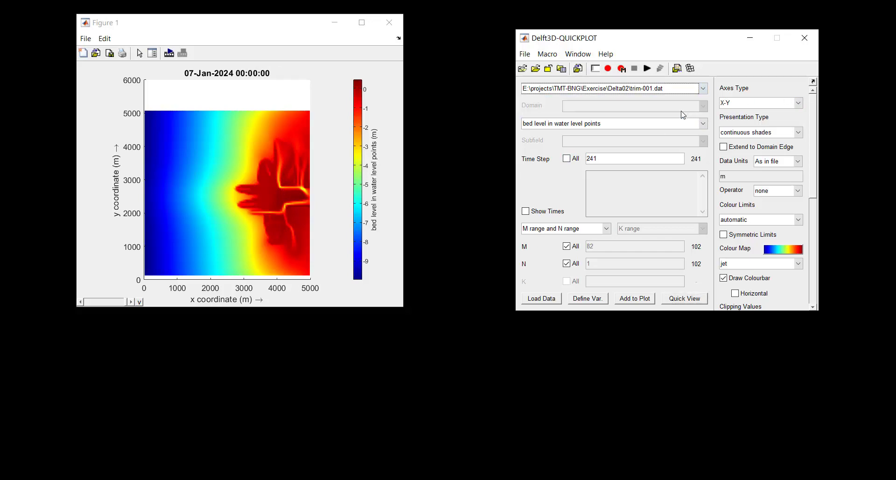
- Select the grid line M = 82 across the delta in the Grid View, then close that view
left_click(690, 69)
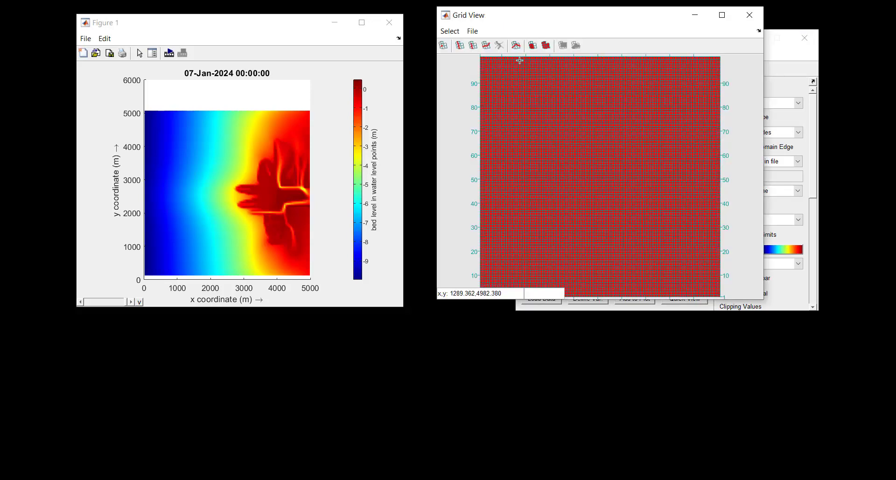
left_click(463, 48)
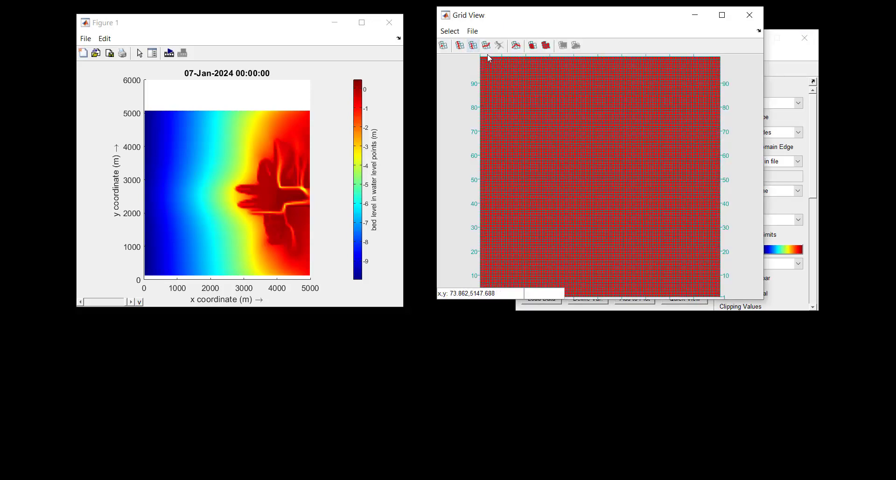
left_click(676, 59)
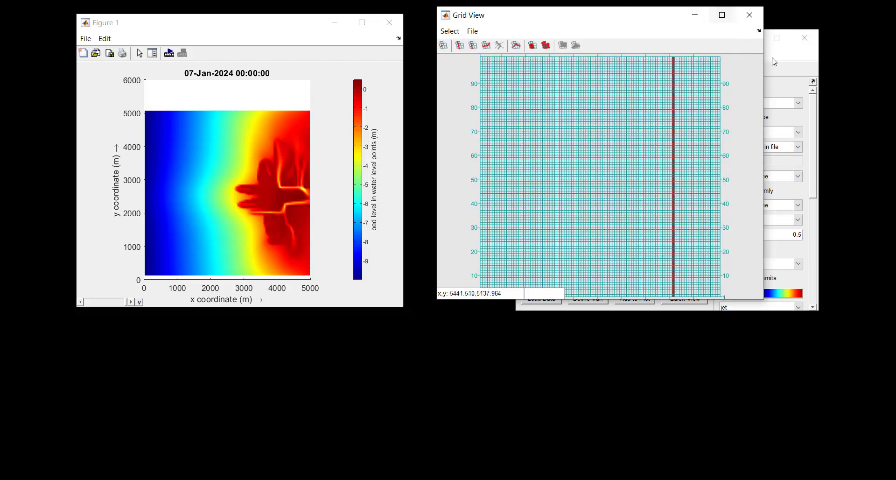
left_click(749, 15)
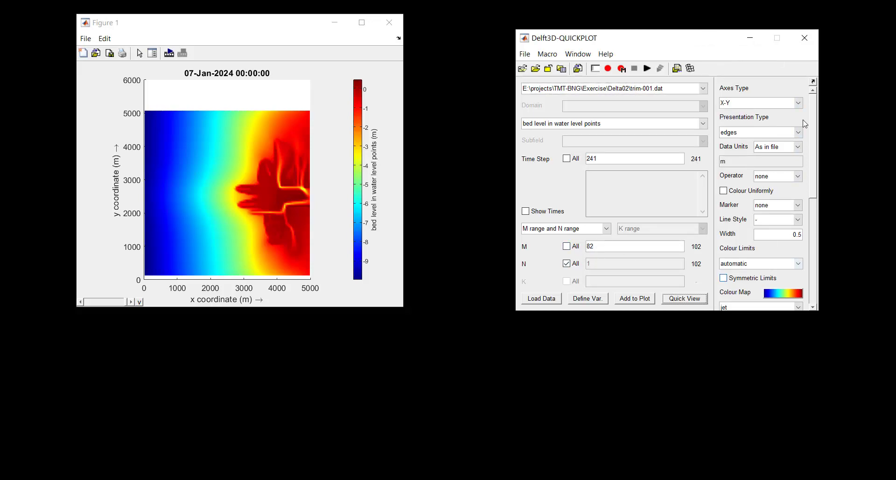
- Plot the bed level along the M = 82 cross-section with X-Val axes, inspect the profile and close its figure
left_click(783, 103)
left_click(757, 119)
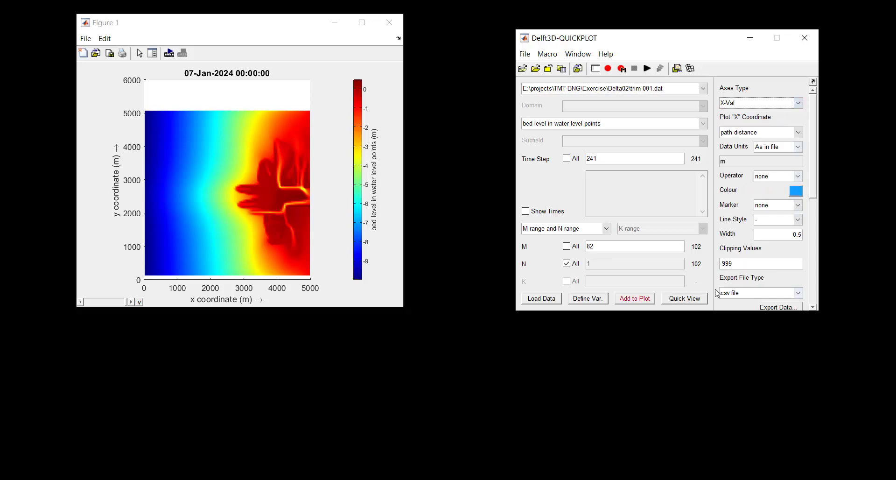
left_click(694, 303)
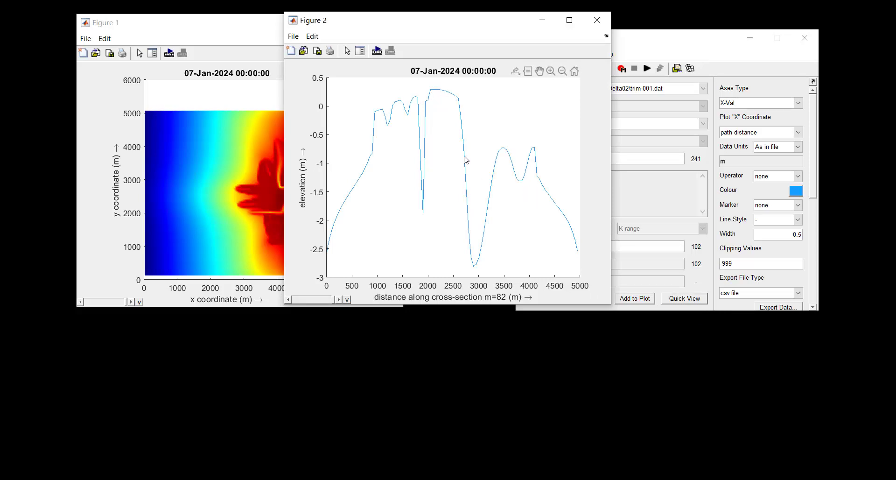
left_click_drag(459, 27, 334, 149)
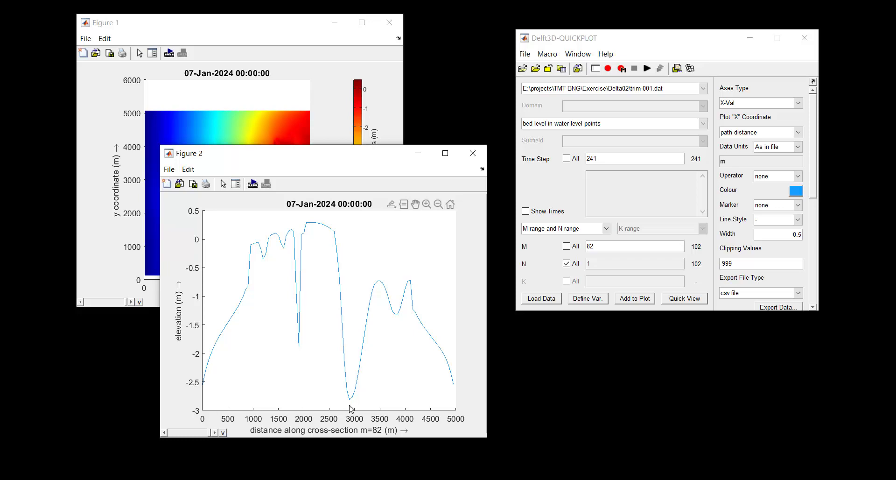
left_click(478, 155)
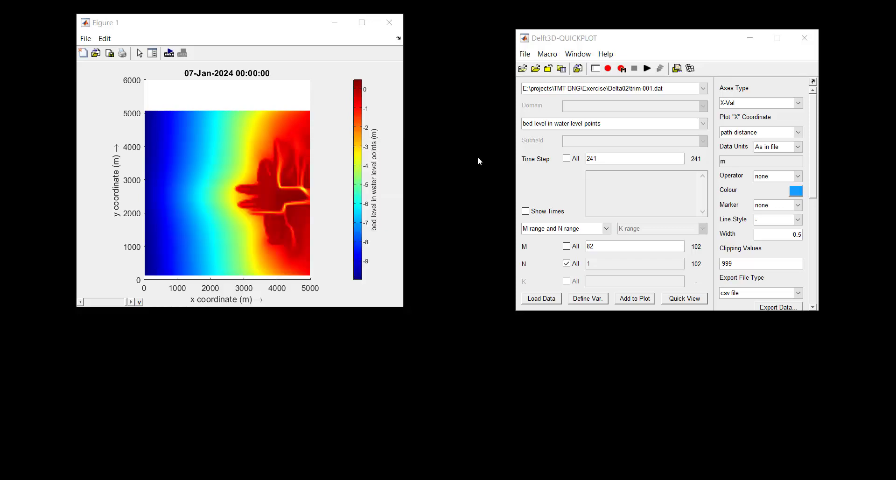
- Choose sediment volume fraction as the data field with Sedimentmud as the subfield
left_click(644, 124)
scroll(641, 236, "down", 5)
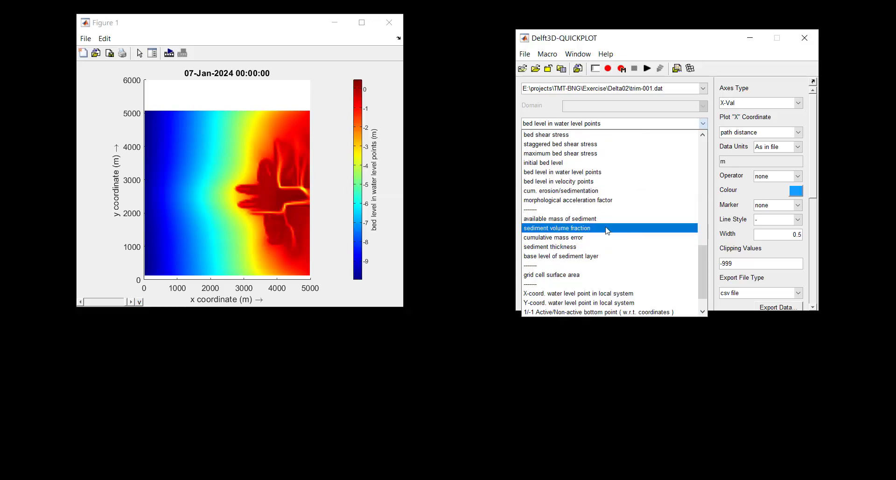
left_click(606, 228)
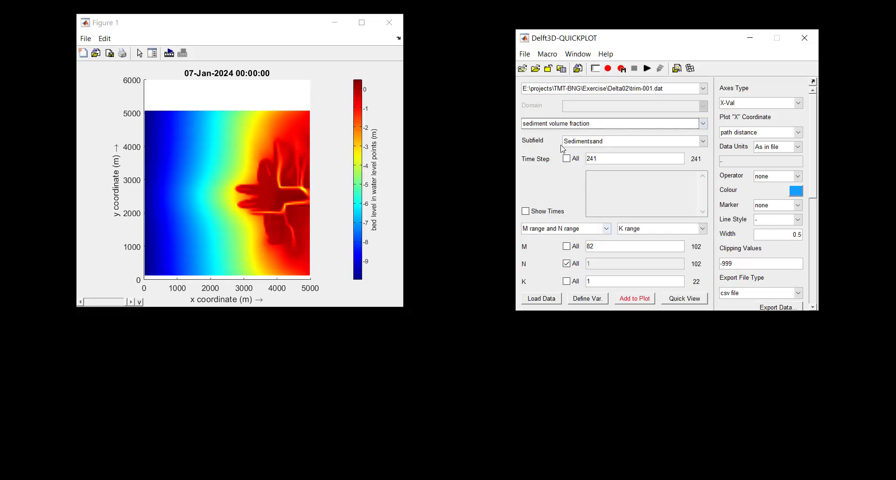
left_click(631, 141)
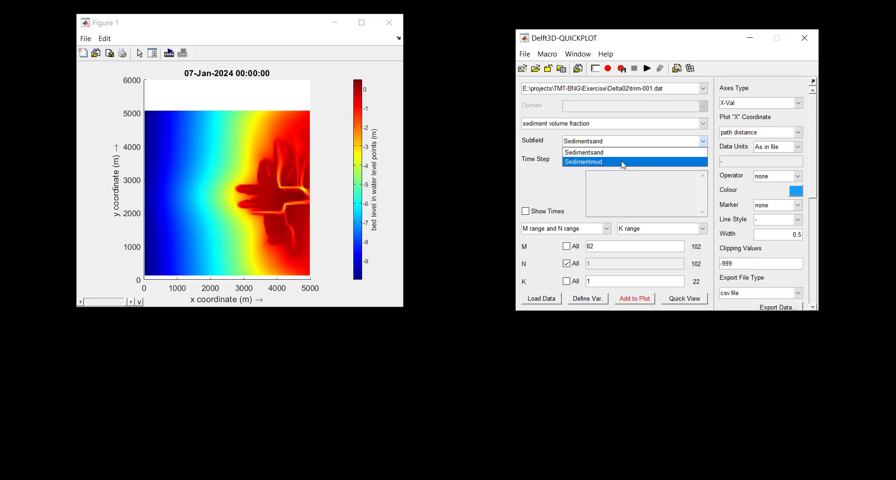
left_click(623, 164)
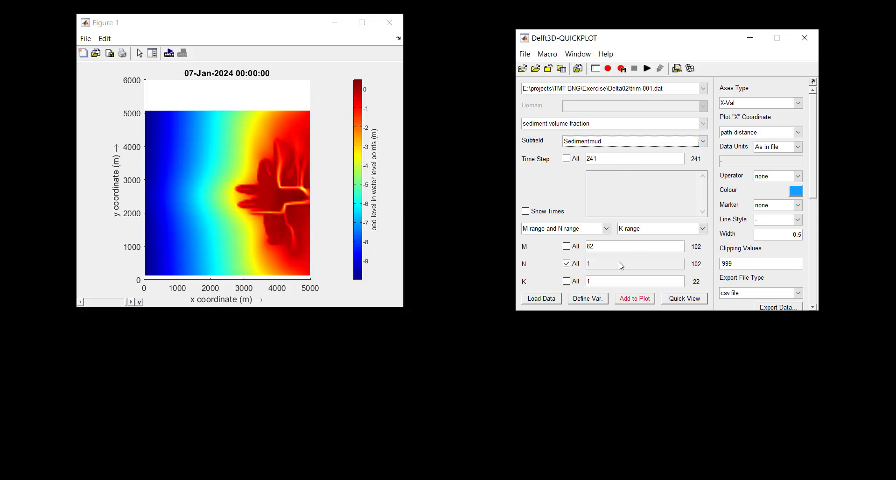
- Include all K layers in the cross-section and switch the colour limits to manual
left_click(566, 281)
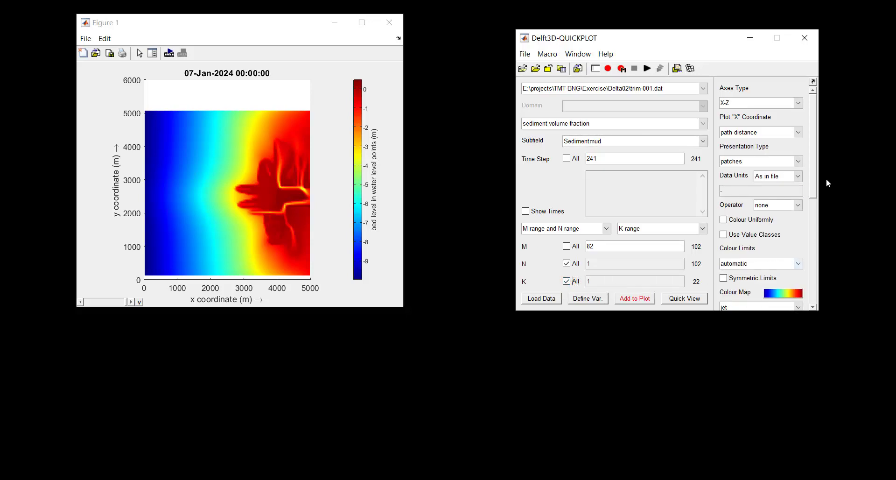
left_click(779, 263)
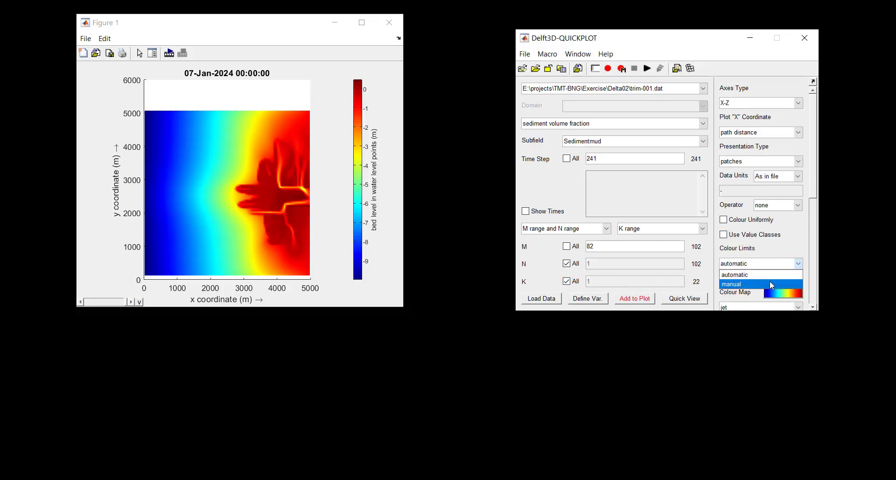
left_click(771, 284)
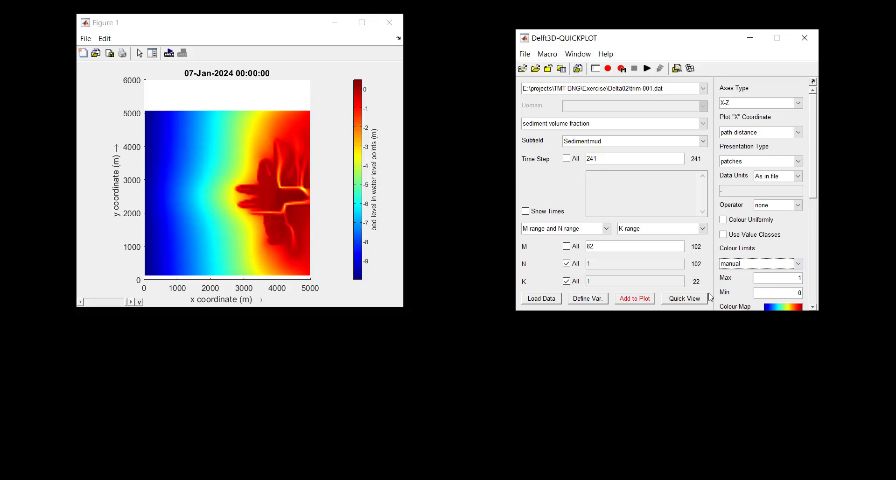
- Plot the mud fraction along the M = 82 cross-section at time step 2 and move its figure clear of the settings
left_click_drag(605, 158, 570, 159)
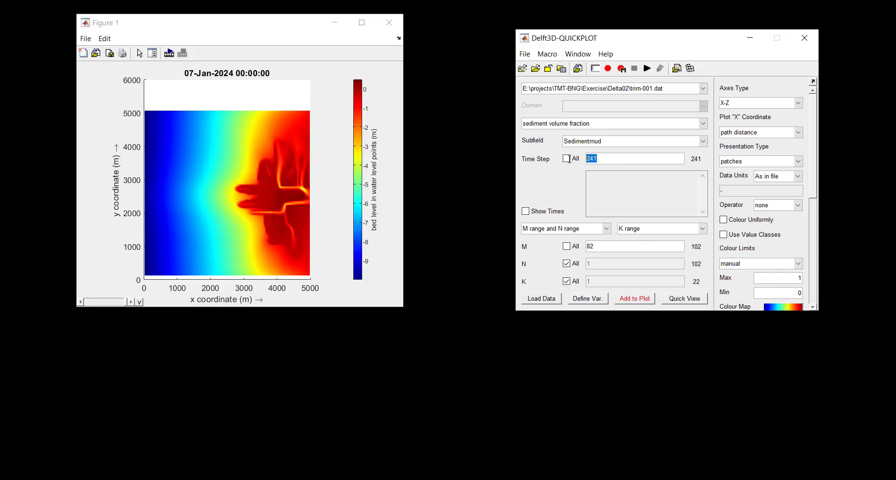
type("1")
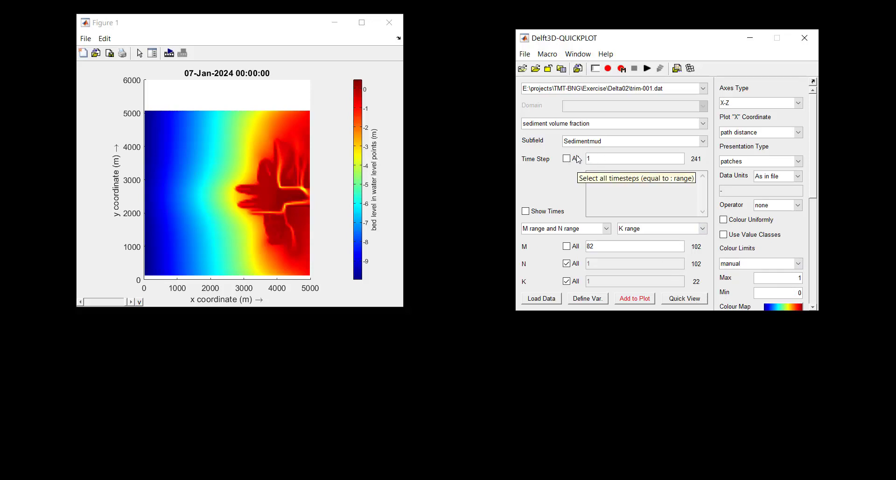
left_click_drag(600, 159, 582, 161)
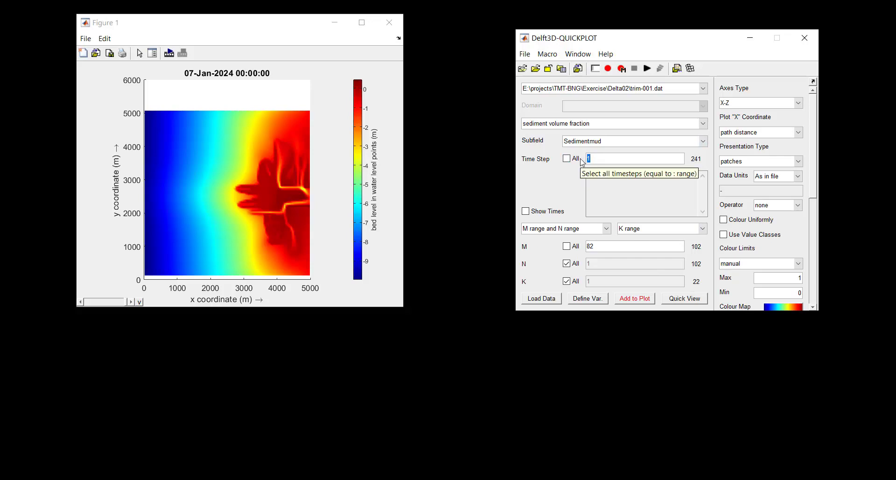
type("2")
left_click(674, 303)
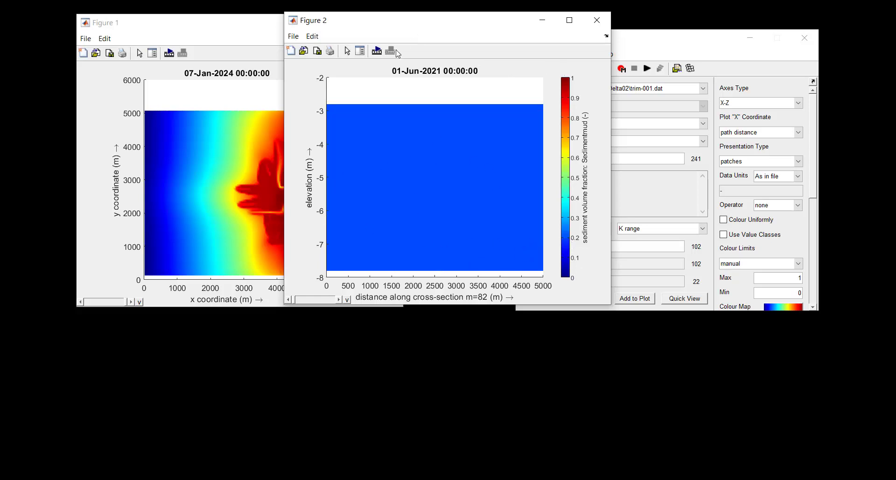
left_click_drag(442, 22, 205, 85)
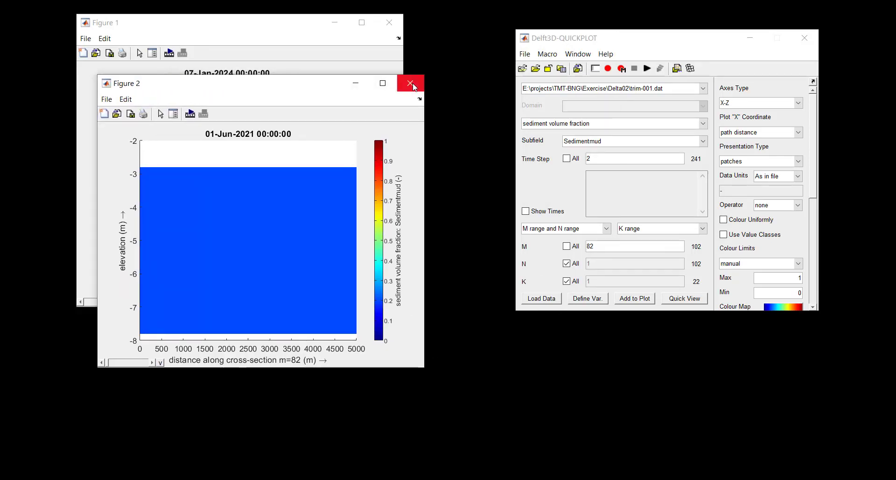
left_click_drag(281, 88, 262, 78)
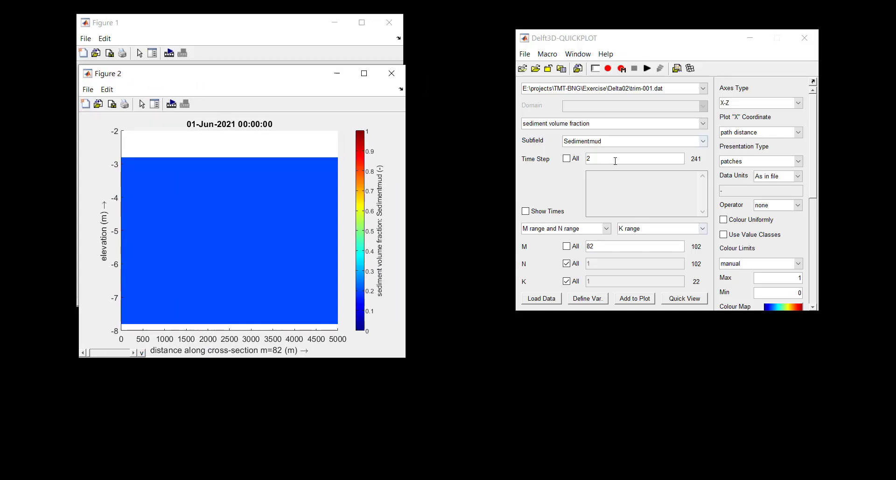
- Plot the mud fraction along the same cross-section at time step 241 and place its figure below the earlier one
left_click(540, 161)
type("241")
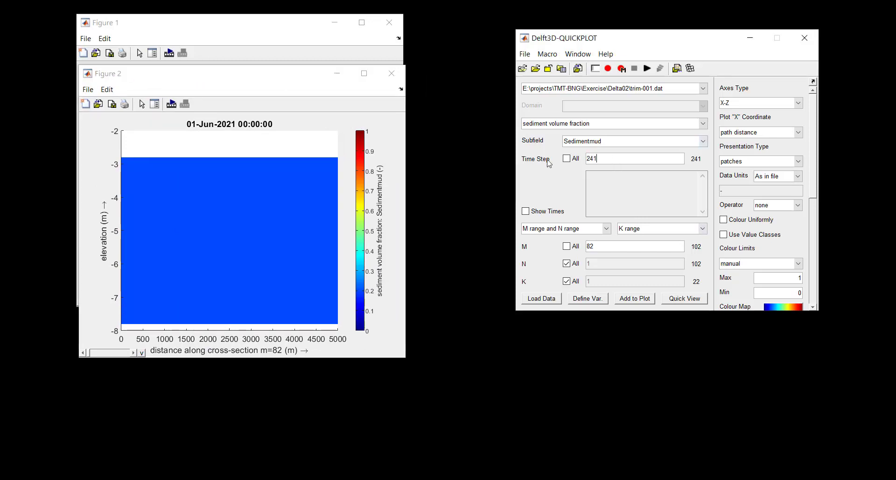
left_click(680, 301)
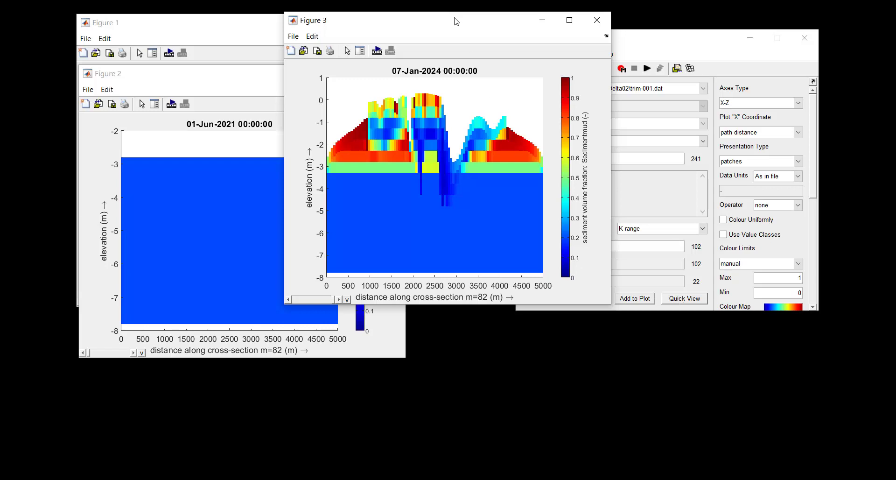
left_click_drag(456, 21, 584, 71)
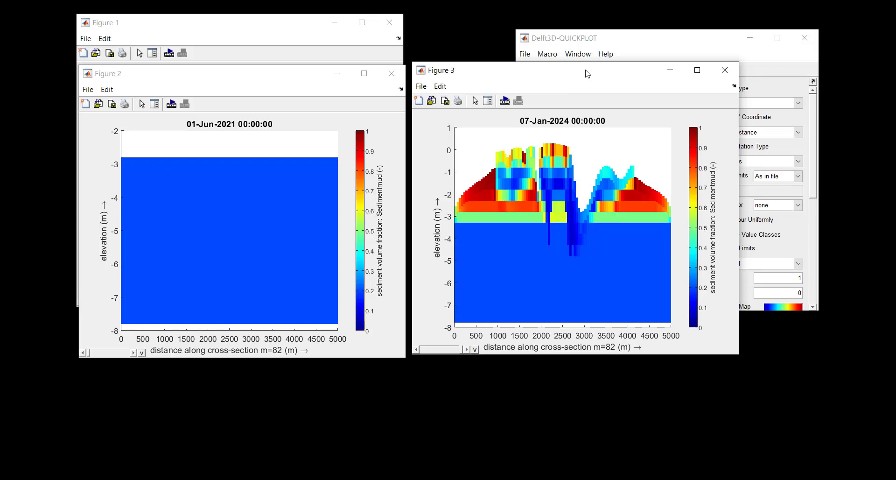
left_click_drag(587, 75, 253, 138)
- Plot the mud fraction cross-section at time step 200 and compare it side by side with the time step 241 figure
double_click(614, 158)
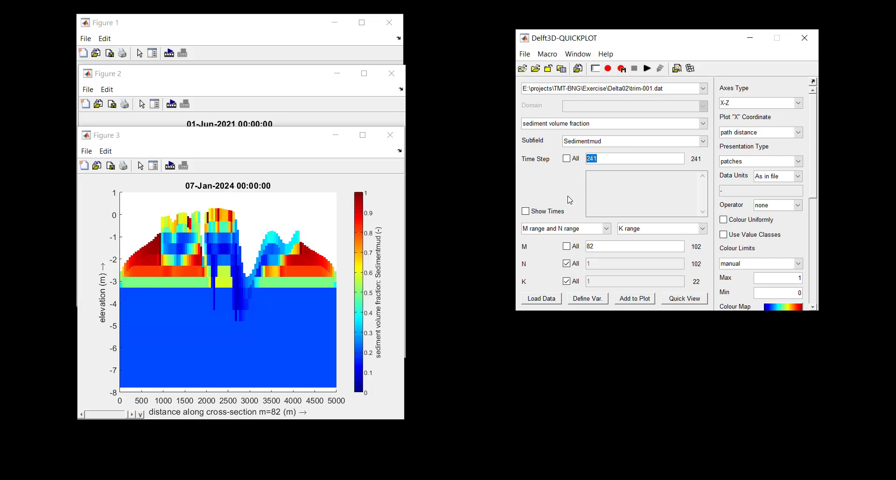
type("00")
left_click(695, 301)
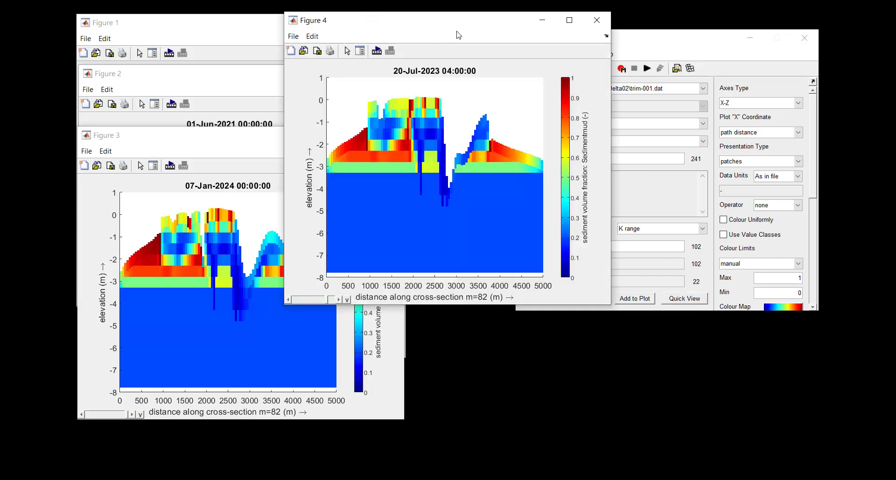
left_click_drag(457, 31, 569, 134)
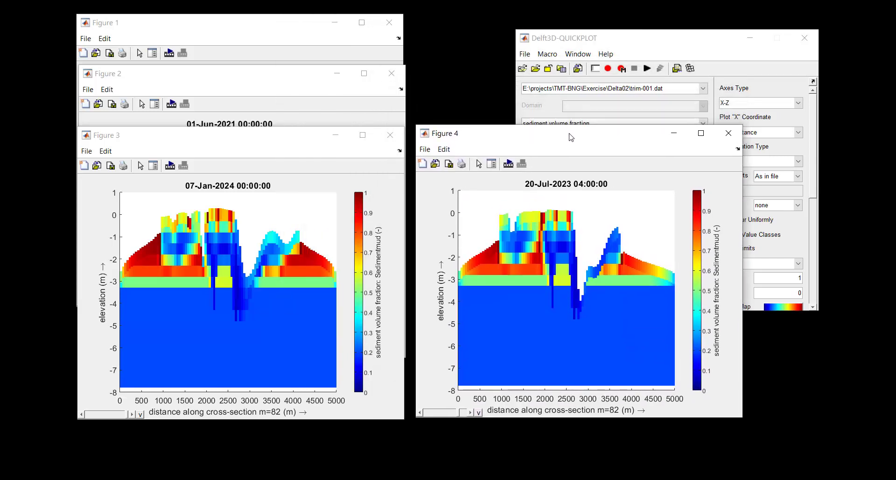
mouse_move(218, 189)
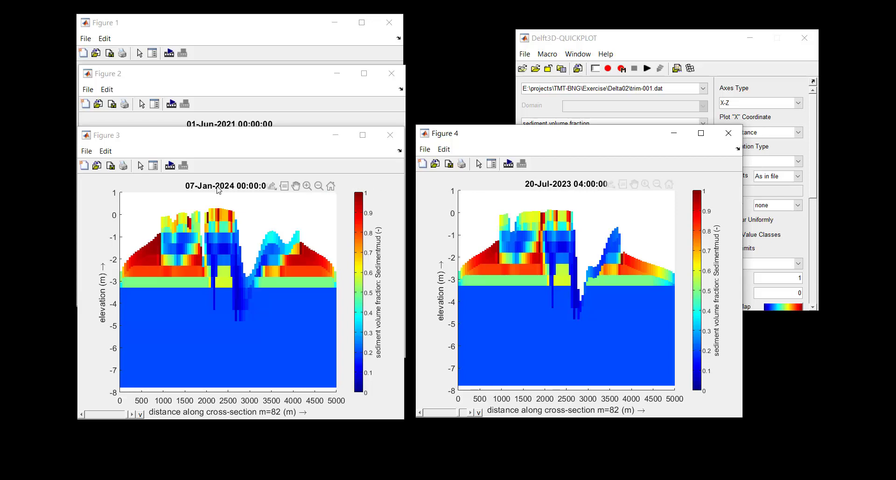
mouse_move(560, 196)
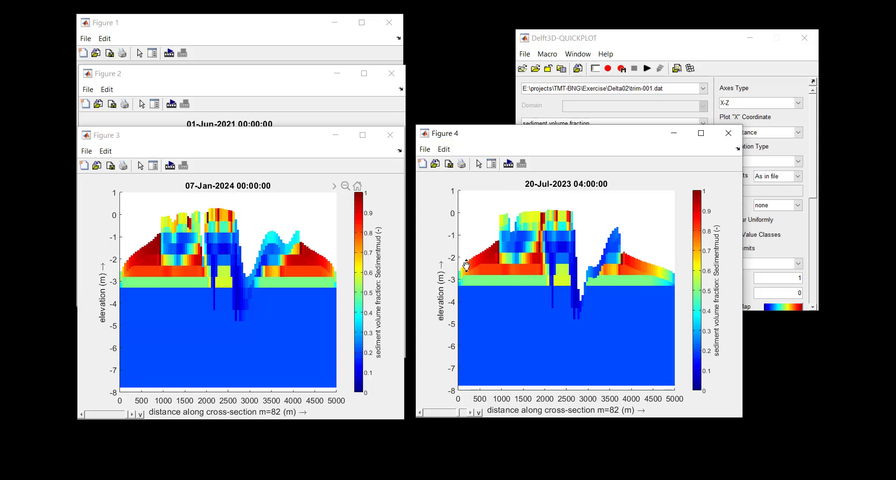
mouse_move(598, 235)
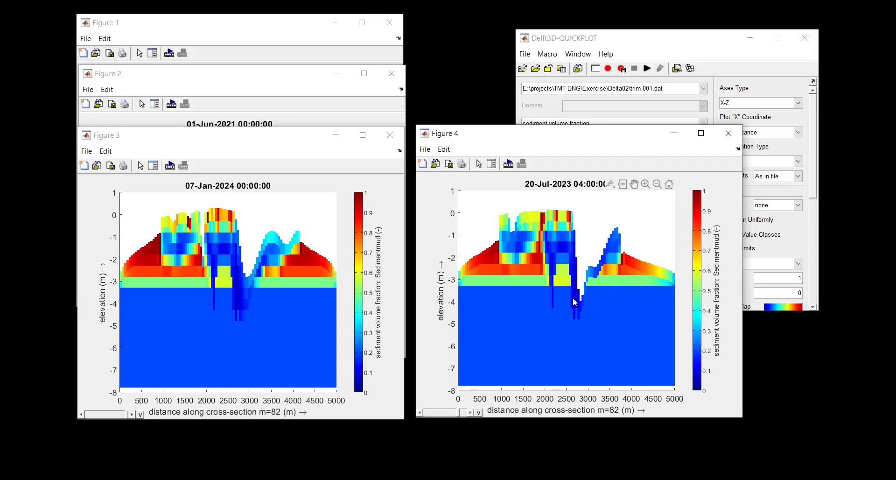
mouse_move(239, 275)
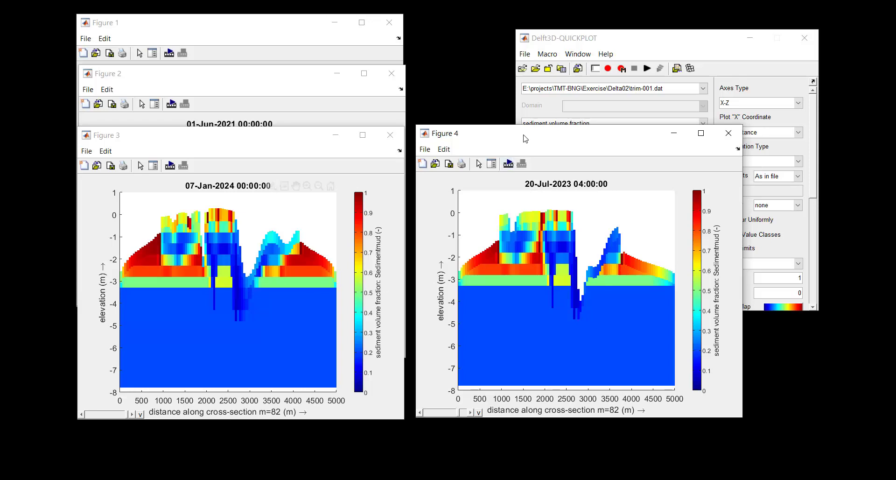
- Rearrange the time step 200 and 241 figures side by side in chronological order
left_click_drag(525, 130, 157, 8)
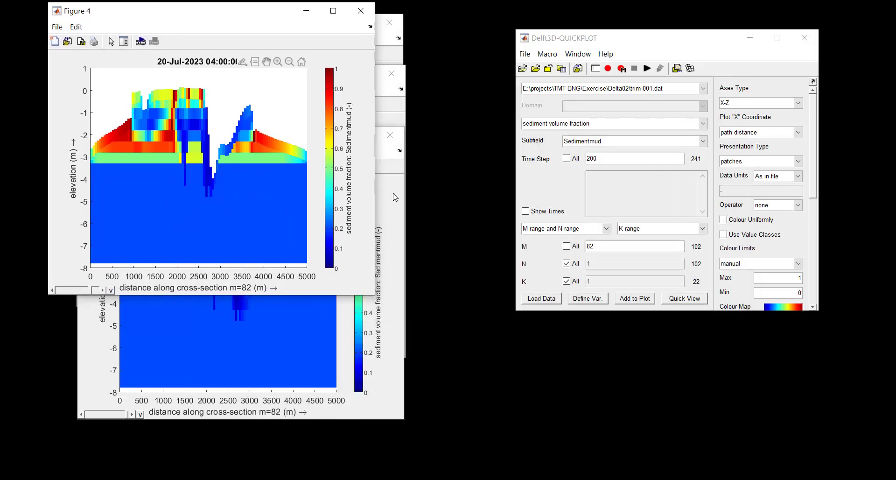
left_click(395, 200)
left_click_drag(295, 141, 789, 28)
left_click_drag(231, 15, 420, 26)
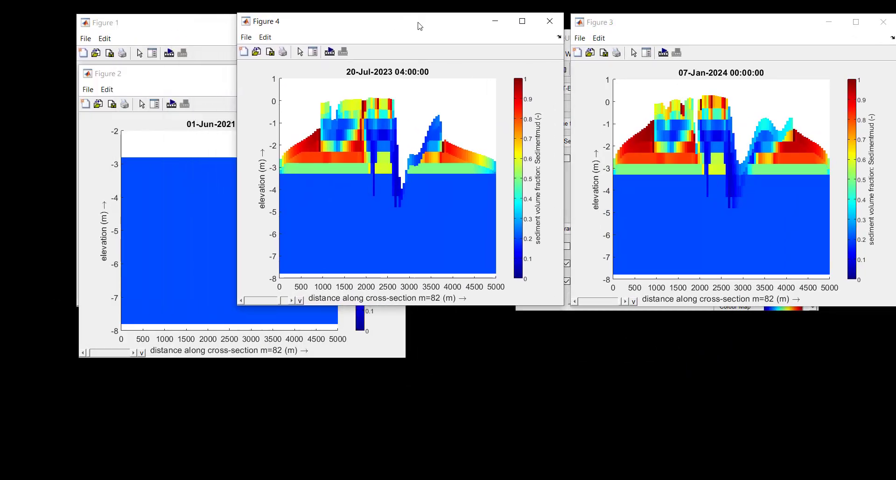
- Close the 01-Jun-2021 cross-section figure and minimise the bed level map
left_click(200, 82)
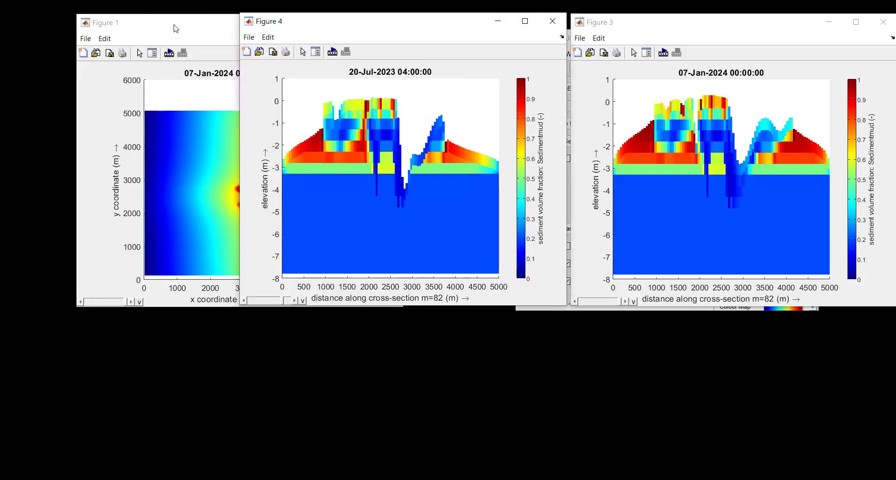
left_click(206, 26)
left_click(331, 23)
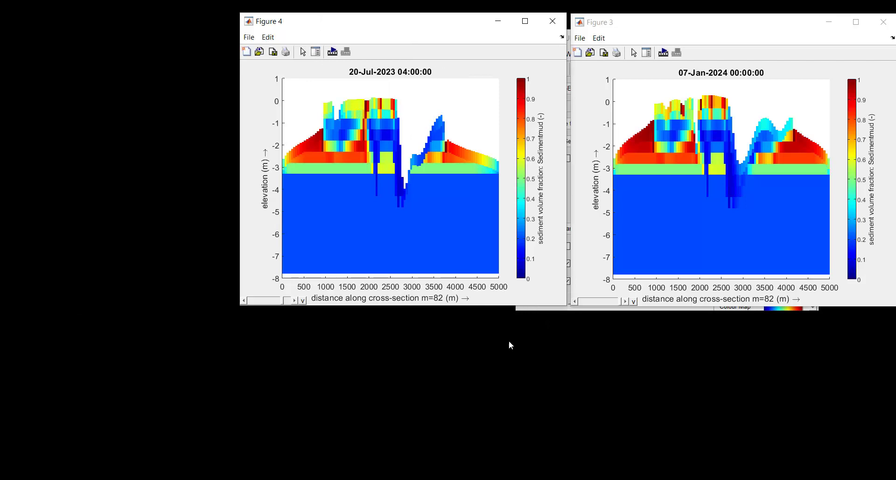
- Return to the QUICKPLOT settings window and plot the mud fraction cross-section at time step 150
mouse_move(273, 477)
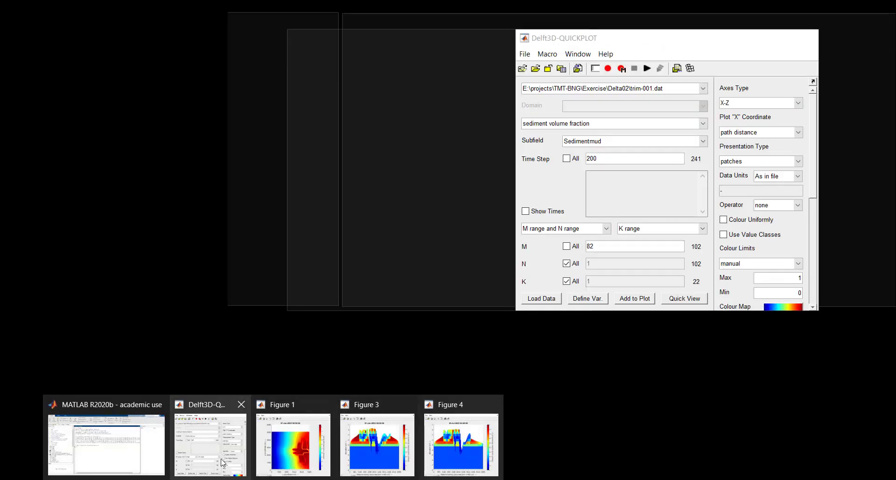
left_click(210, 430)
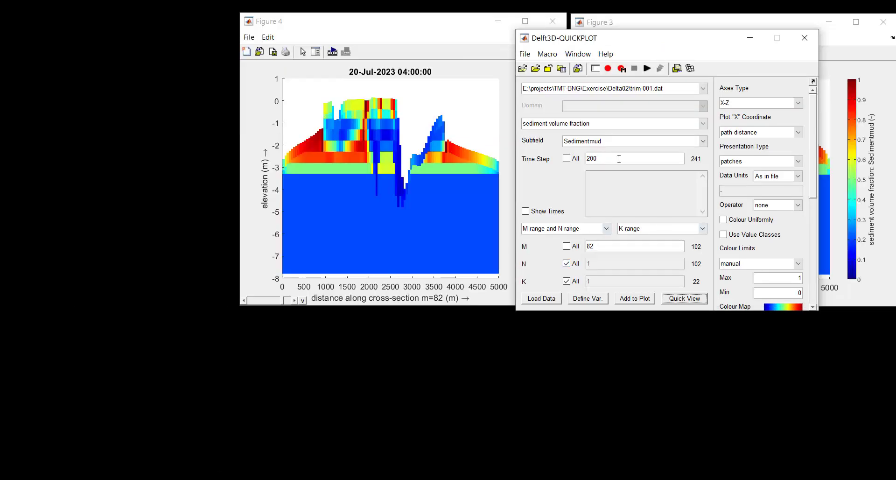
left_click_drag(618, 159, 518, 158)
type("150")
left_click(690, 300)
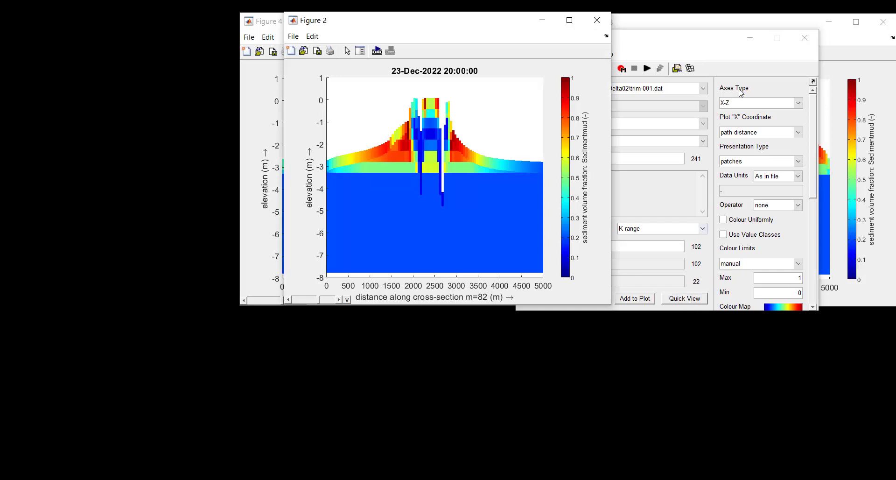
- Line up the three cross-section figures in chronological order and minimise the settings window to compare them
left_click_drag(416, 28, 132, 30)
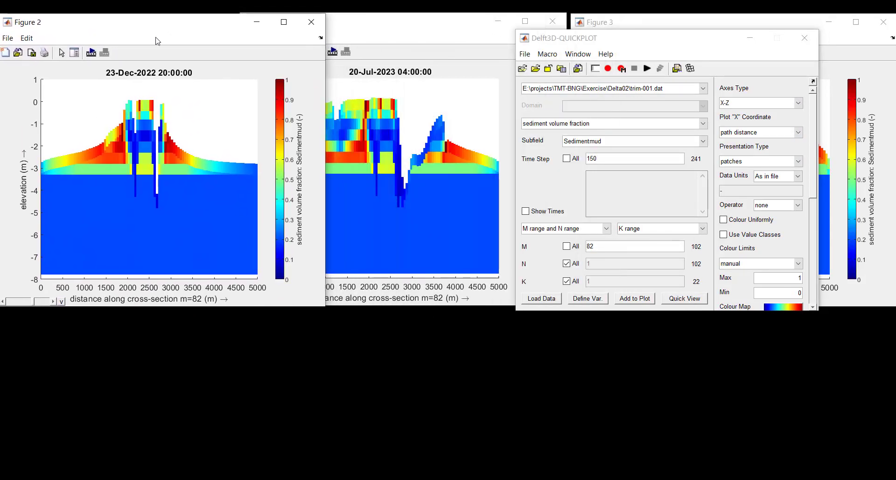
left_click(750, 41)
left_click_drag(441, 28, 472, 30)
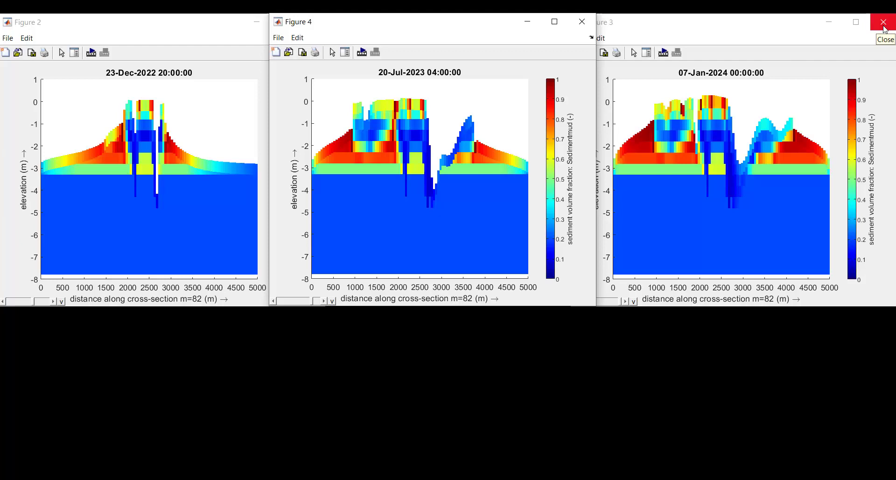
- Close the three mud fraction cross-section figures
left_click(884, 22)
left_click(582, 21)
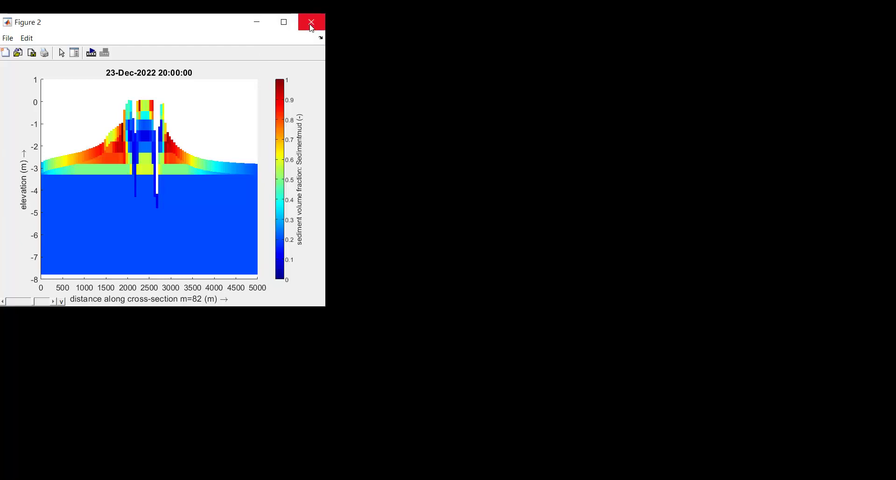
left_click(312, 23)
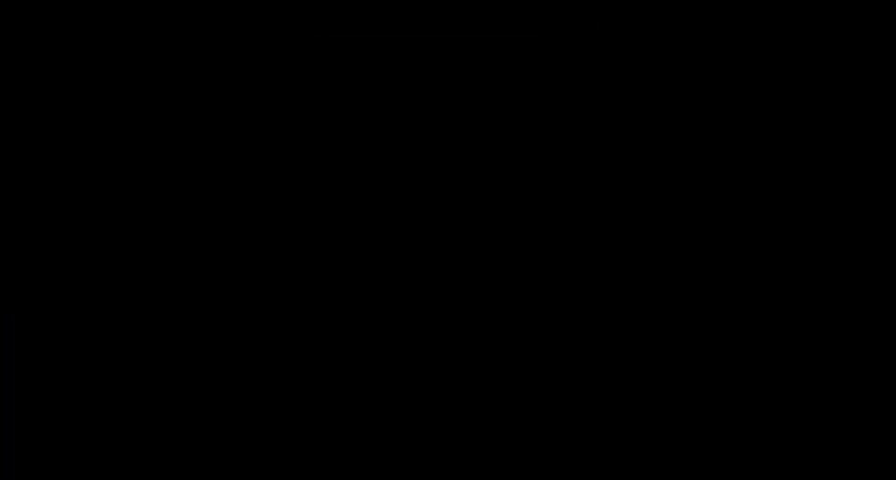
- Bring back the bed level map and the QUICKPLOT settings window, keeping both in view side by side
left_click(351, 466)
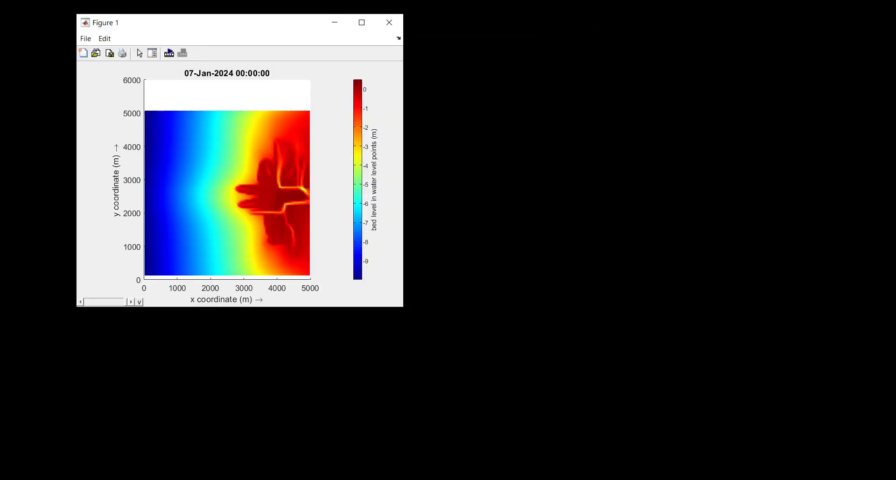
left_click(293, 438)
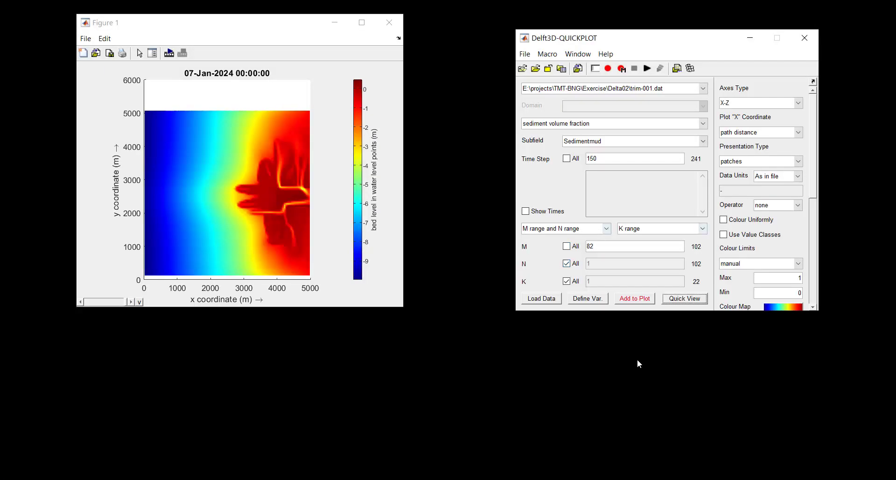
left_click_drag(663, 41, 625, 23)
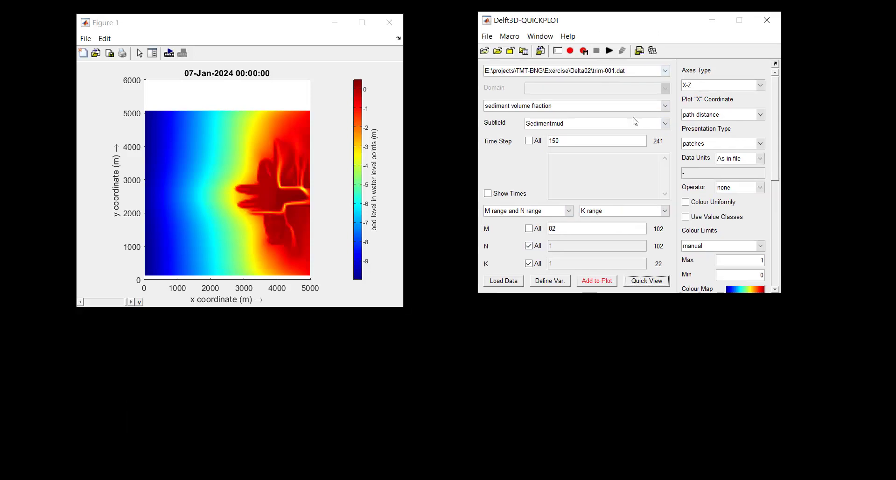
- Plot a plan-view map of the mud fraction over all M and N for layer K = 1, and move its figure aside
left_click(528, 229)
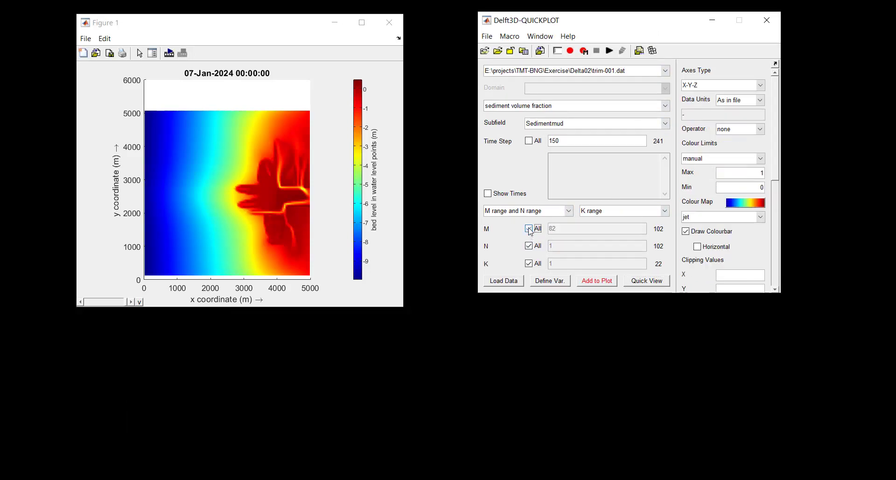
left_click(529, 264)
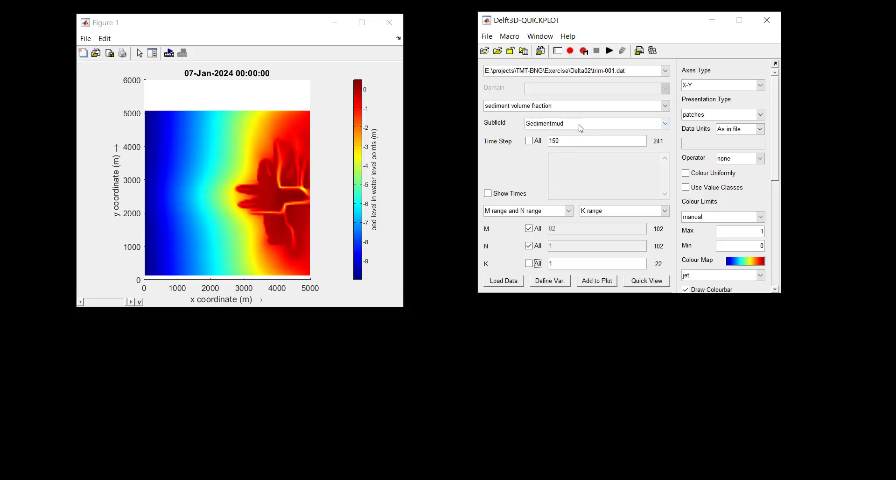
left_click(646, 283)
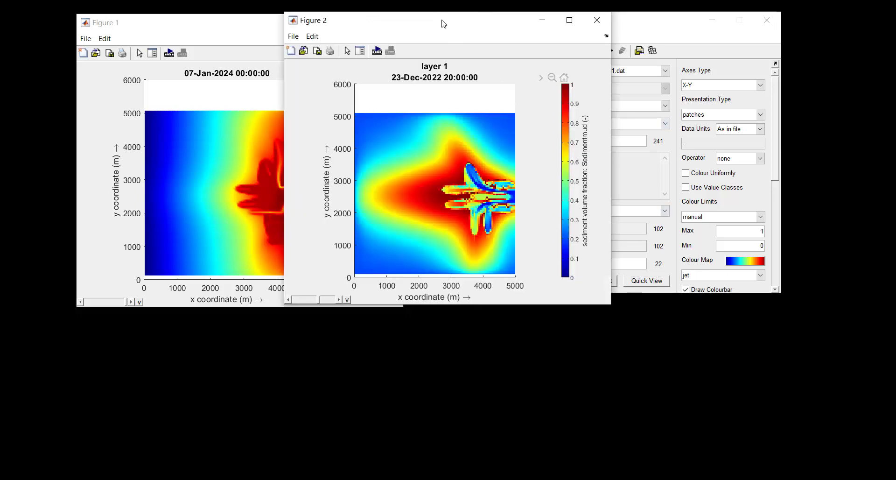
left_click_drag(443, 18, 262, 86)
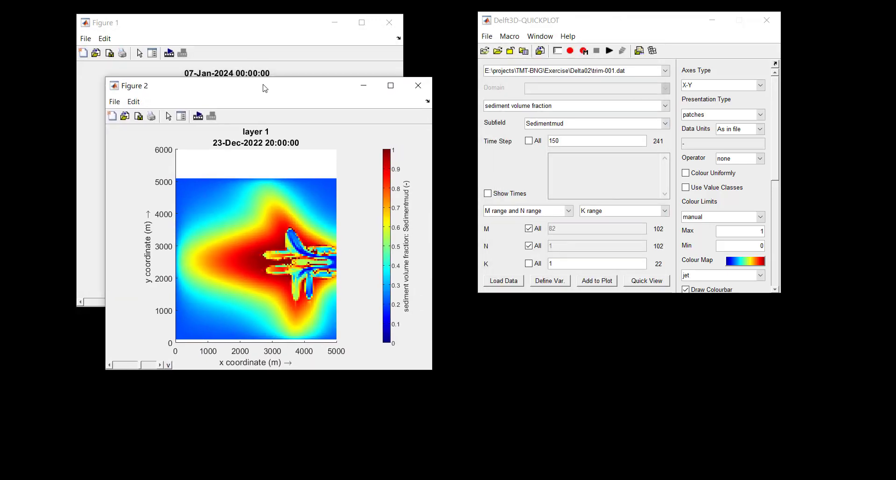
- Plot the Sedimentsand volume fraction map for layer 1 and arrange it below the mud fraction map, clear of the bed level map
left_click(575, 123)
left_click(574, 134)
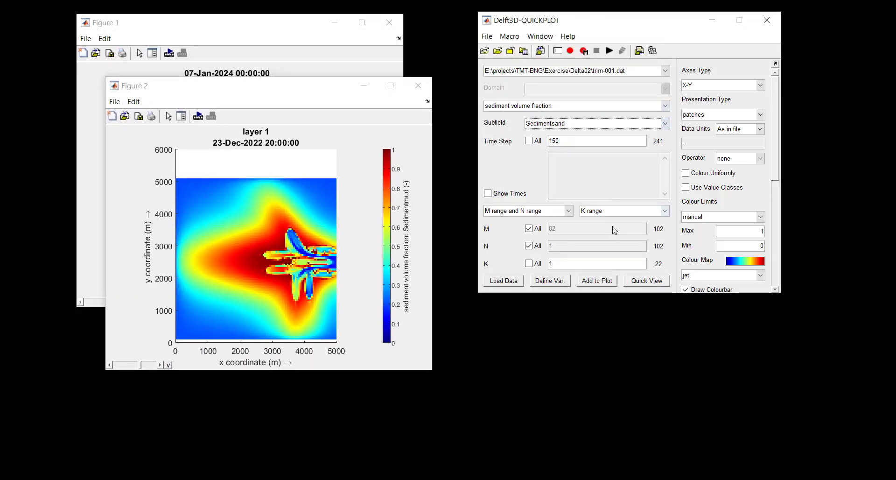
left_click(651, 281)
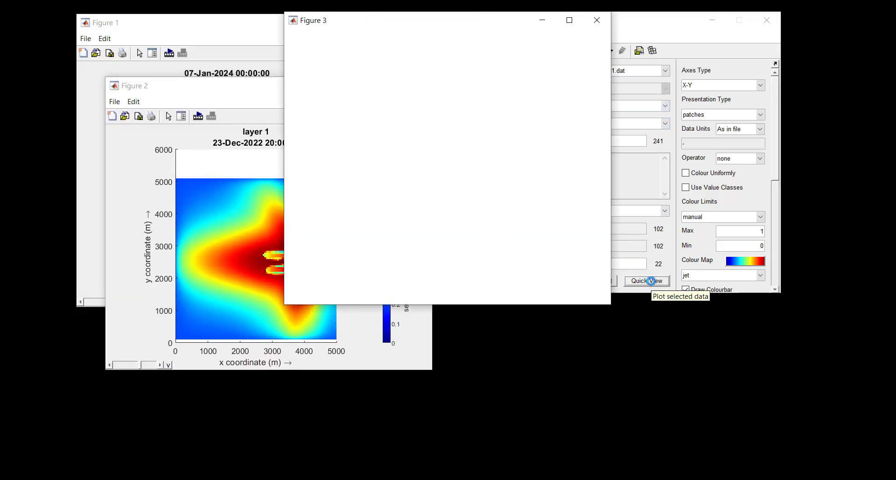
left_click_drag(470, 24, 654, 227)
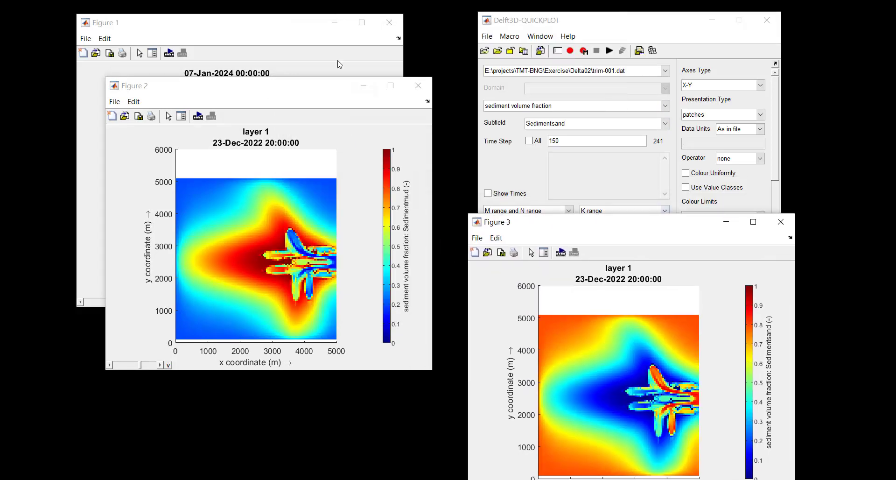
left_click_drag(300, 88, 649, 11)
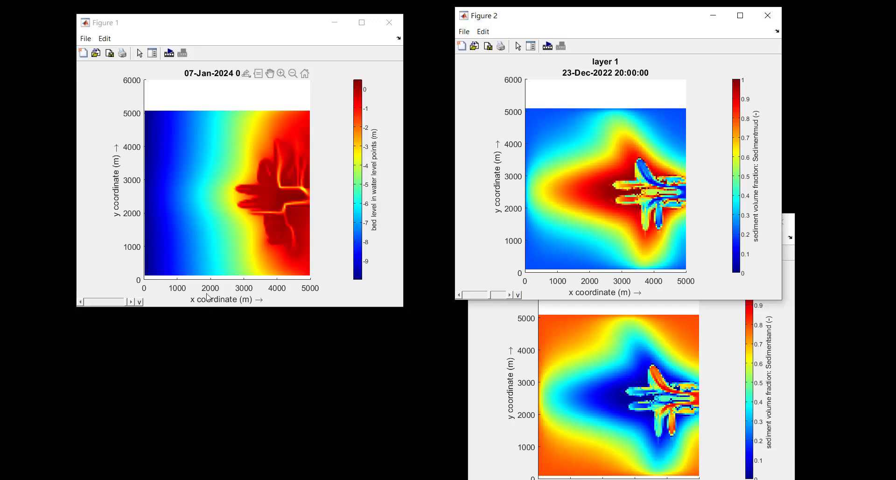
- Close both fraction maps, select the grid line M = 40 in the grid view, and minimise the grid view
left_click(767, 15)
left_click(781, 252)
left_click(651, 50)
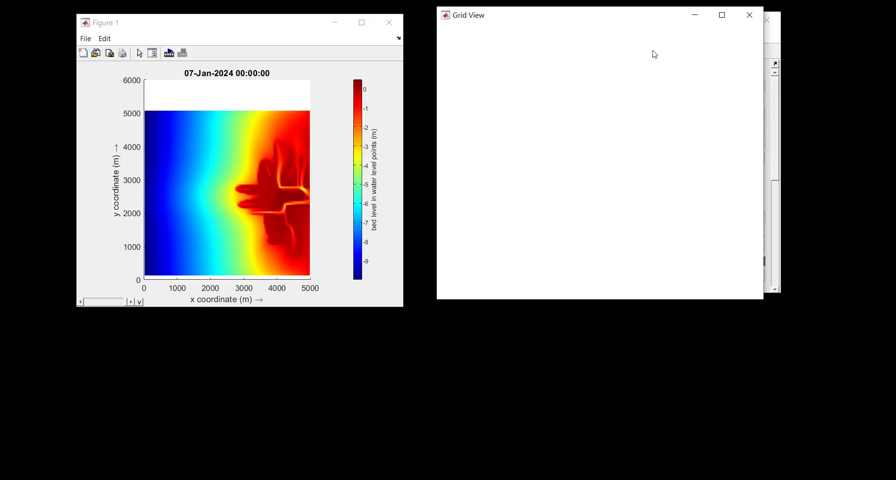
left_click(461, 46)
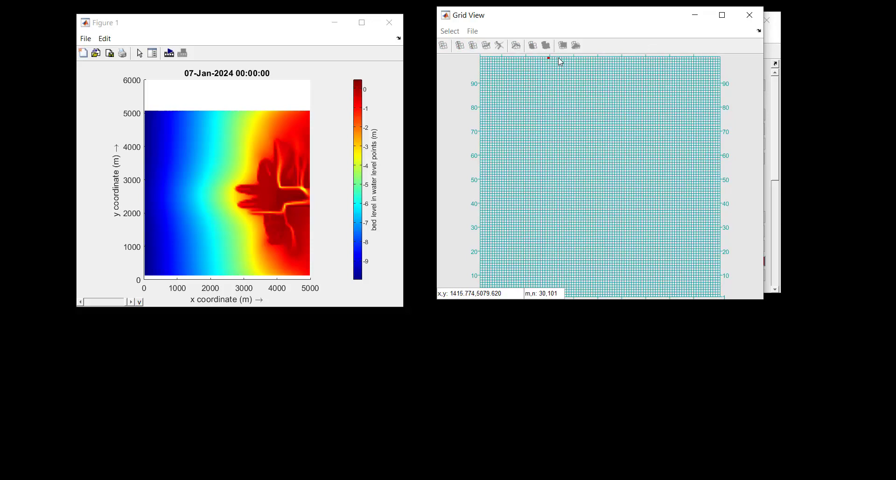
left_click(572, 60)
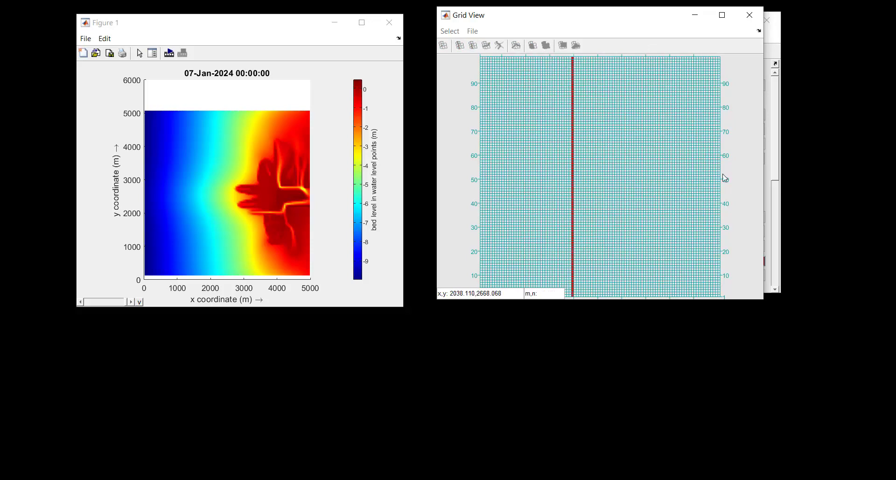
left_click(695, 15)
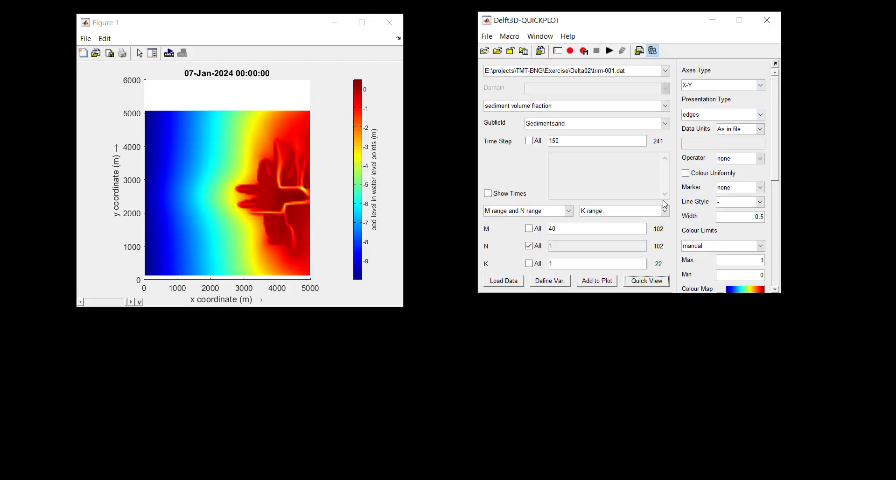
- Plot the sand fraction along the M = 40 cross-section for all K layers at time step 241, beside the bed level map
left_click(529, 264)
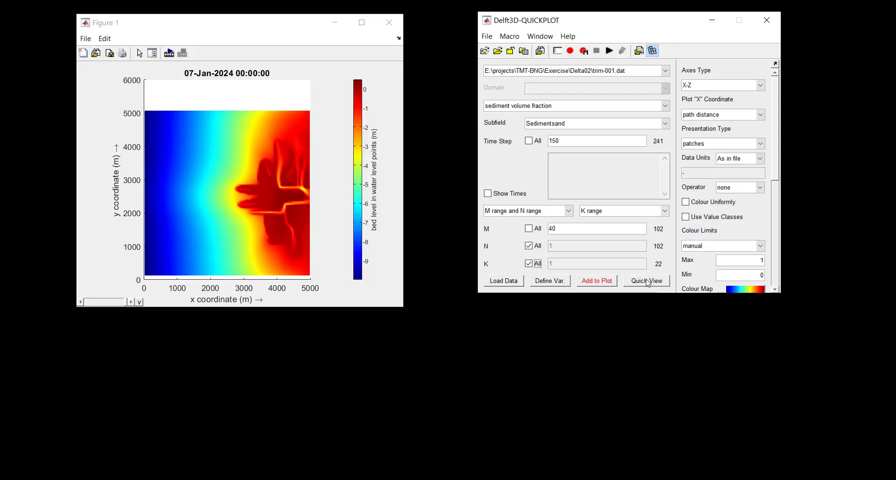
double_click(575, 140)
type("241")
left_click(642, 284)
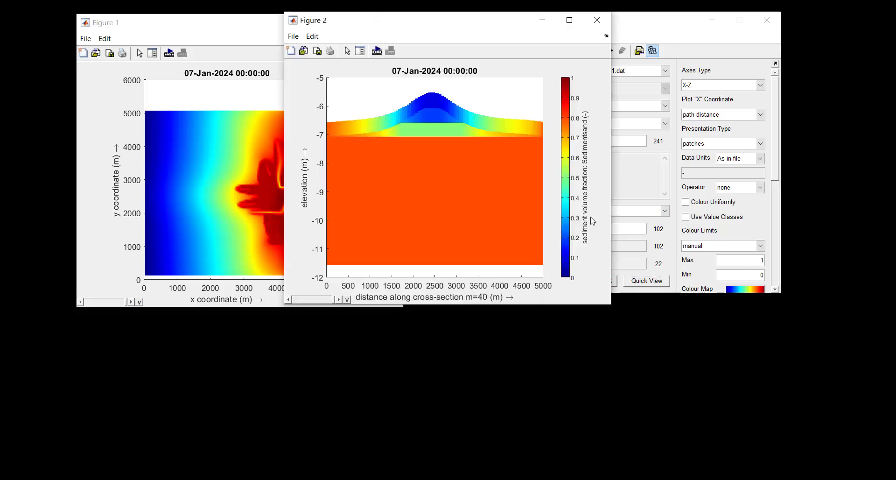
left_click_drag(452, 15, 620, 37)
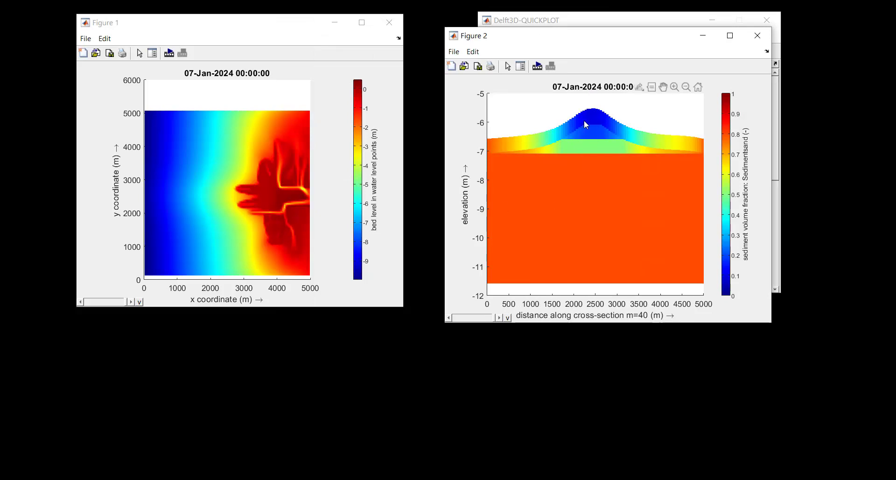
- Reposition the sand fraction cross-section to compare it with the bed level map and the settings, and close its figure
left_click_drag(596, 41, 279, 96)
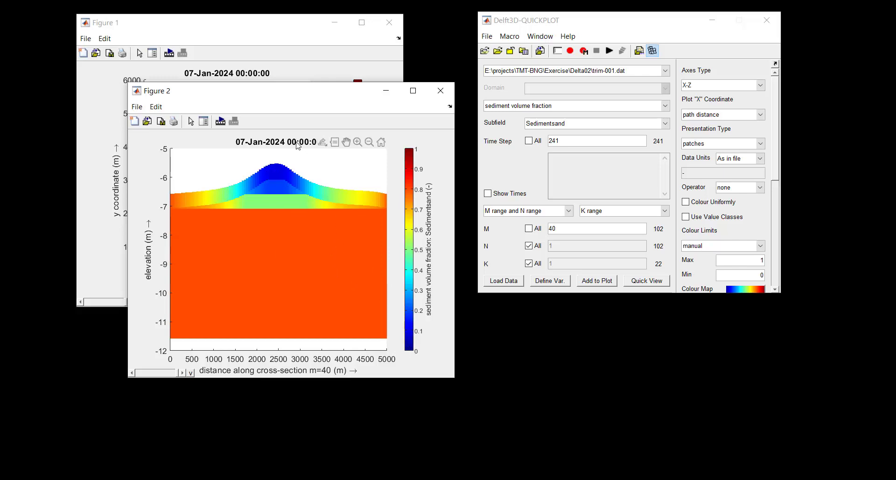
left_click_drag(285, 92, 557, 66)
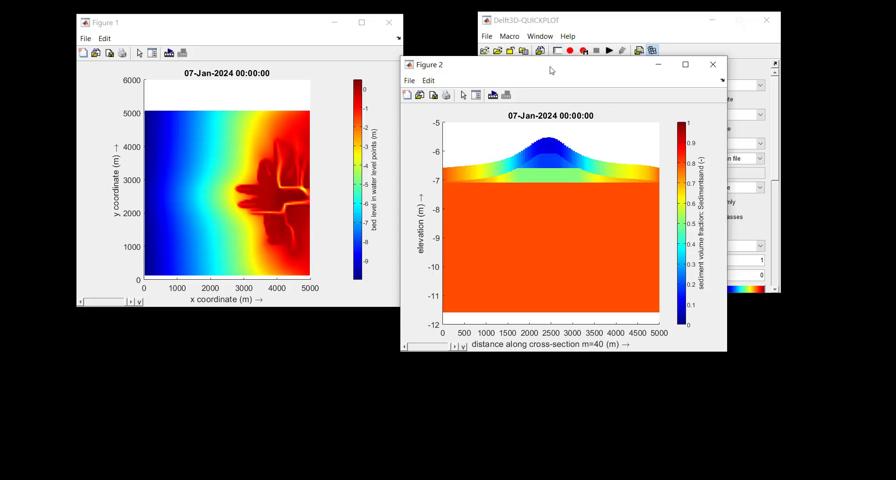
left_click_drag(552, 65, 586, 89)
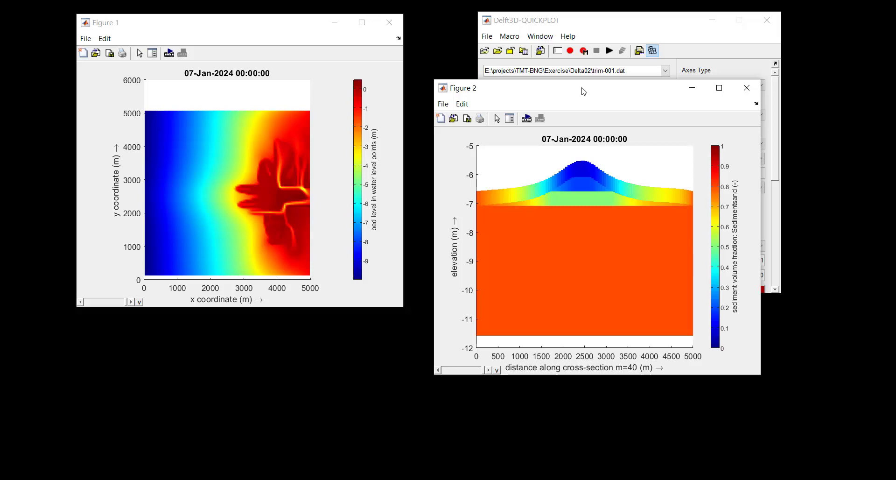
left_click(746, 94)
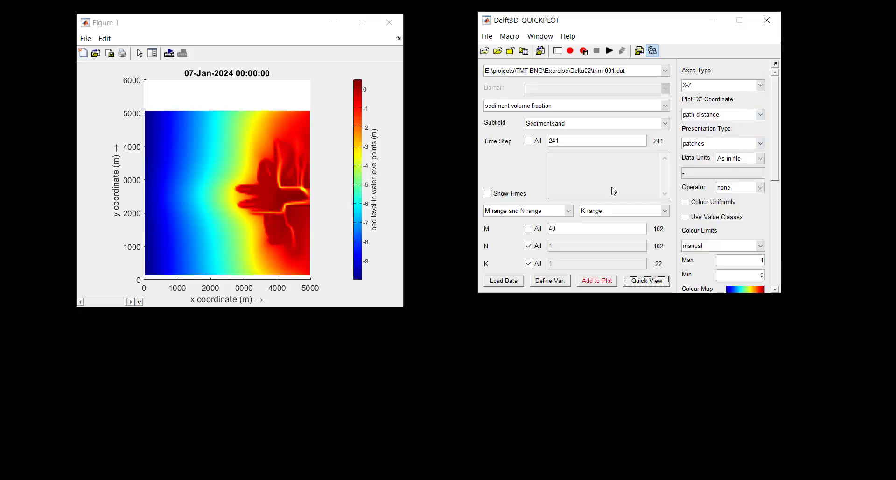
- Choose the sedimentmud concentration as the quantity and set the time step to 2
left_click(583, 110)
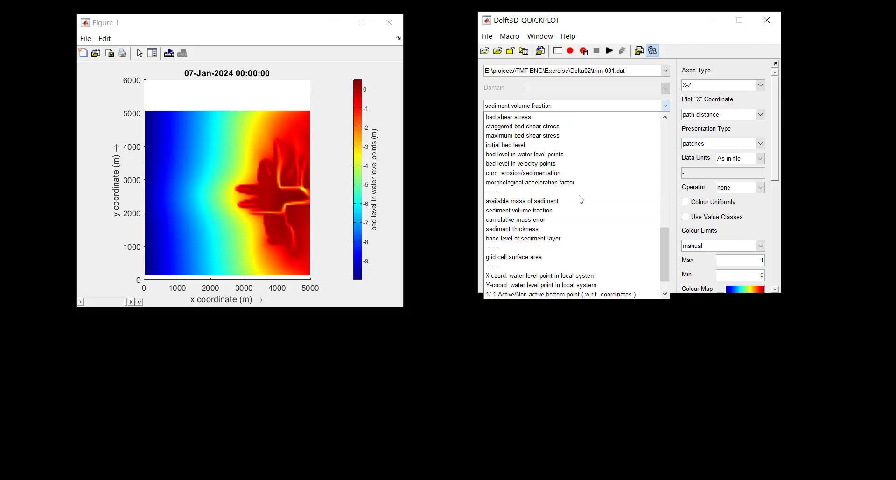
scroll(586, 247, "up", 7)
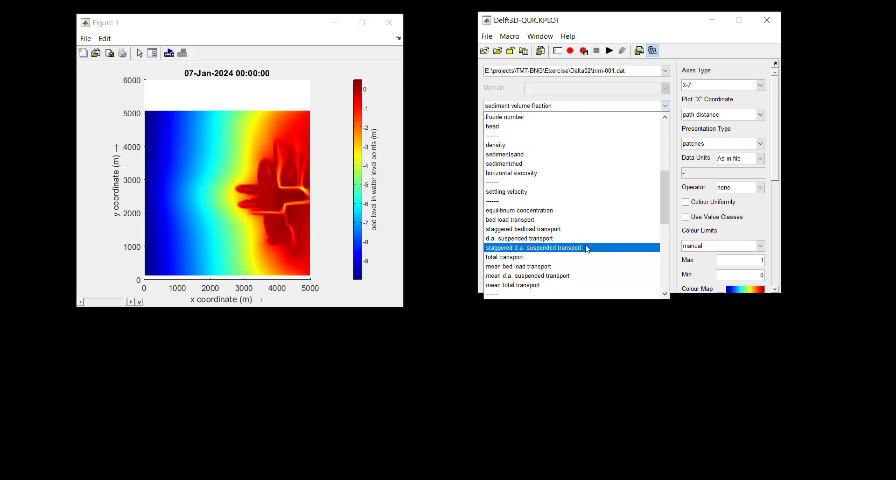
left_click(539, 165)
left_click_drag(565, 141, 537, 141)
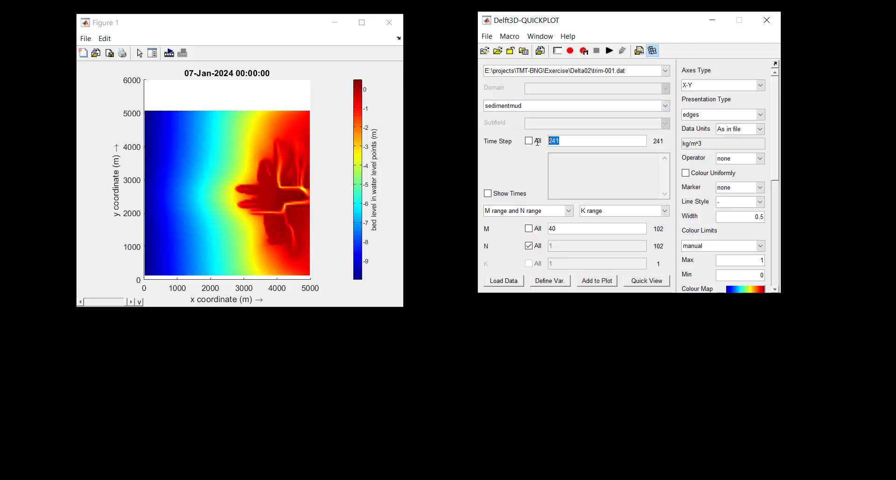
type("2")
- Plot the mud concentration over all M and N with automatic colour limits, and place the figure over the bed level map
left_click(723, 246)
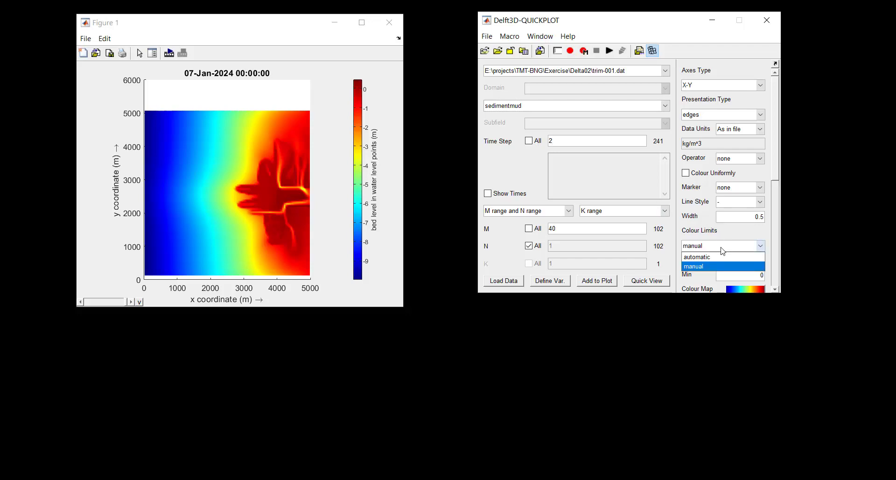
left_click(724, 257)
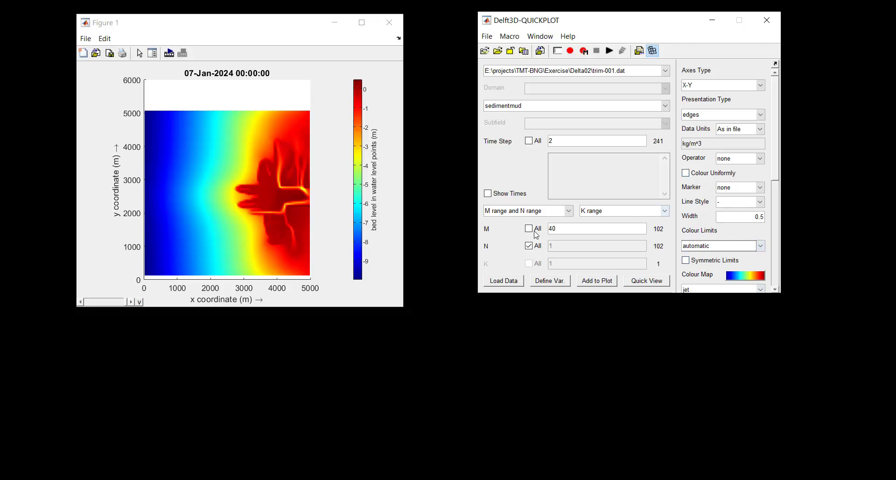
left_click(529, 228)
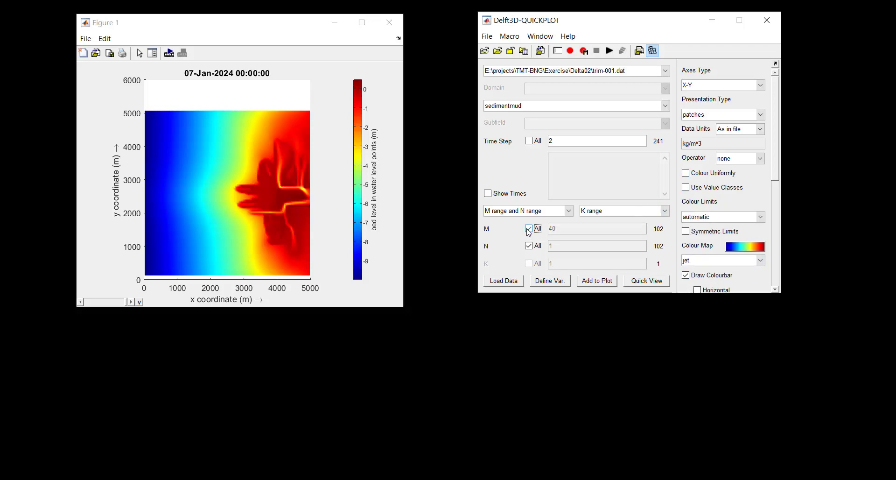
left_click(658, 283)
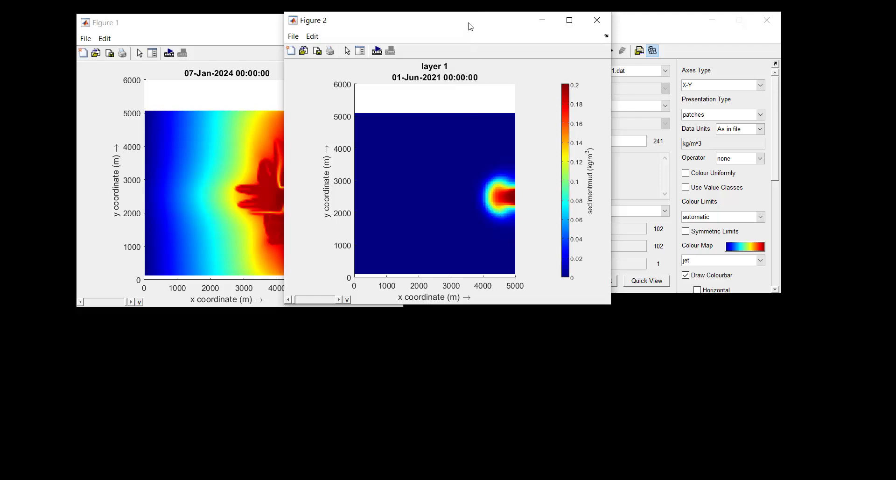
left_click_drag(415, 24, 263, 30)
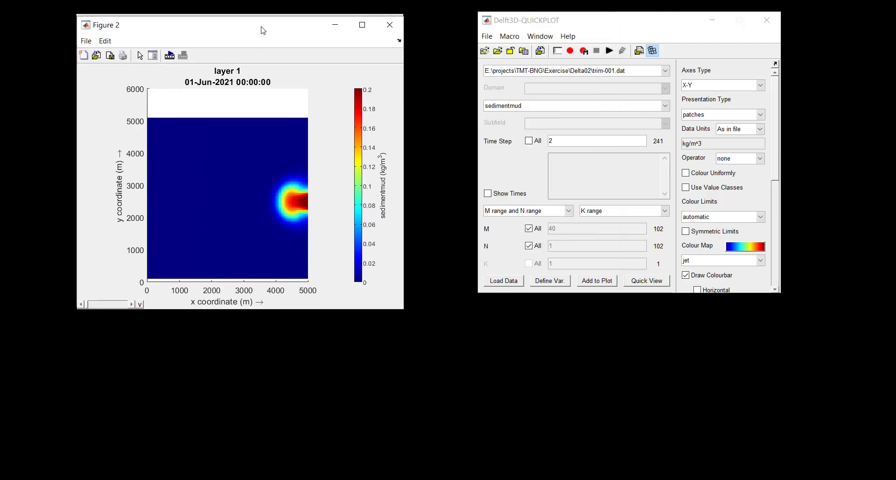
- Plot the sedimentsand concentration map for the same time step and place its figure beside the mud concentration map
left_click(581, 113)
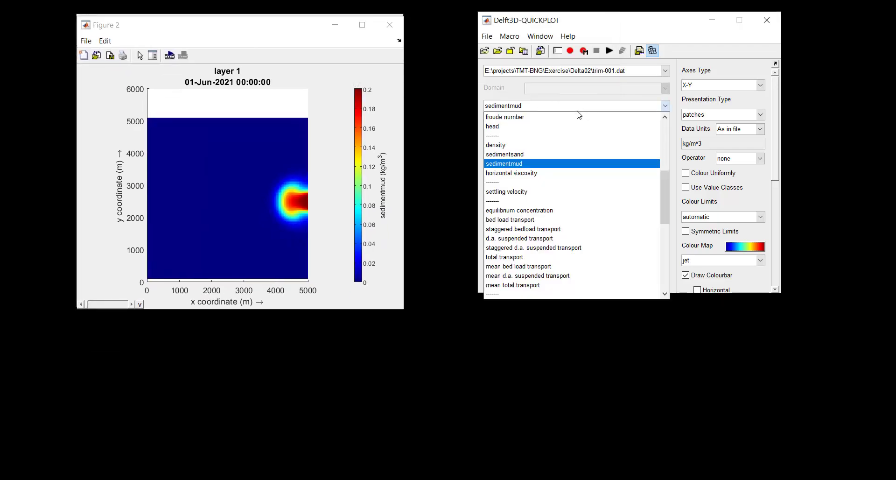
left_click(580, 160)
key("Down")
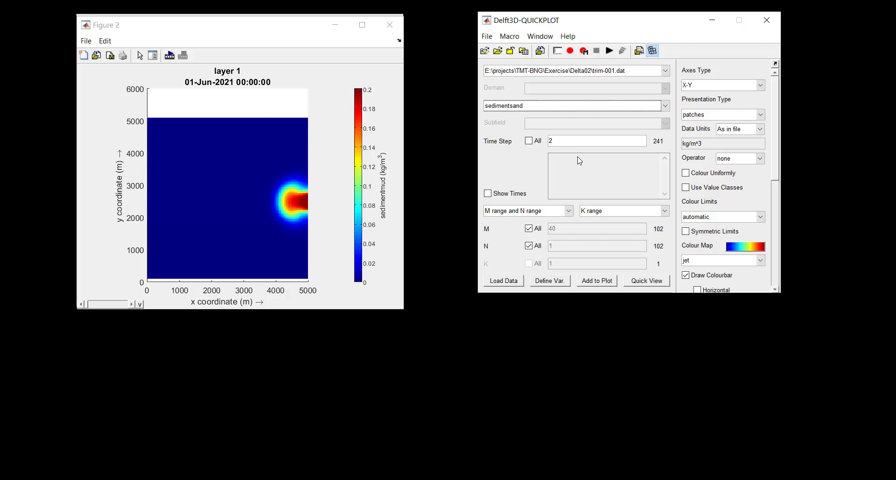
left_click(645, 282)
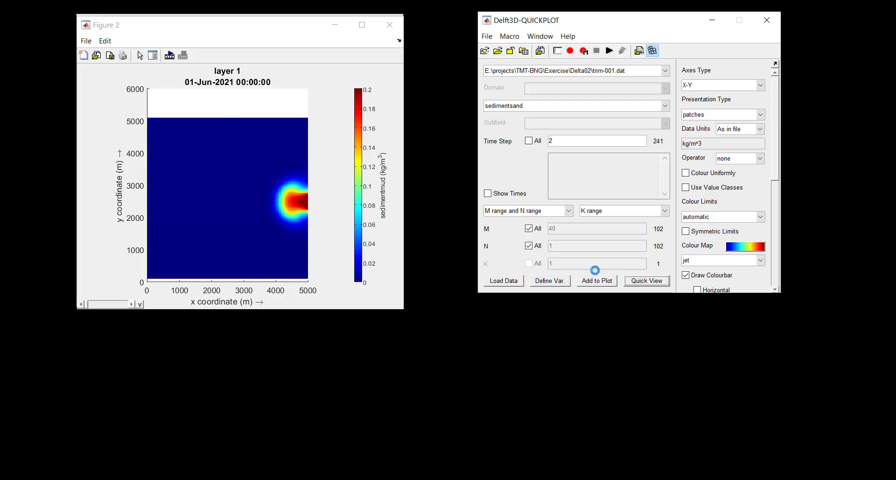
left_click_drag(450, 27, 572, 31)
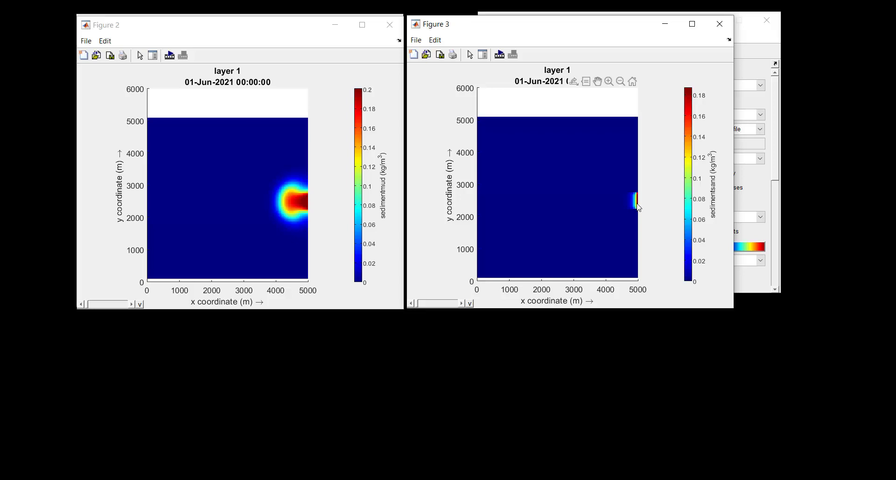
- Advance the mud concentration map to time step 159 and the sand concentration map to 11-Apr-2023 04:00:00
left_click(95, 308)
left_click_drag(95, 308, 113, 308)
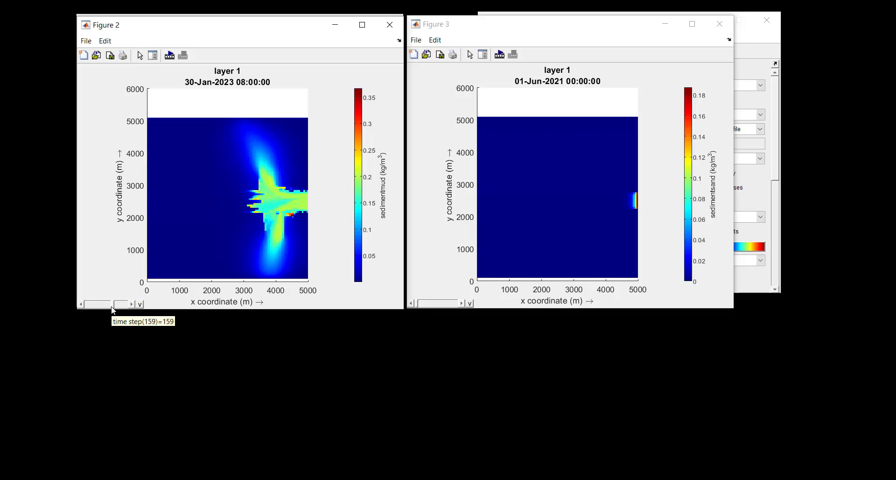
left_click(420, 308)
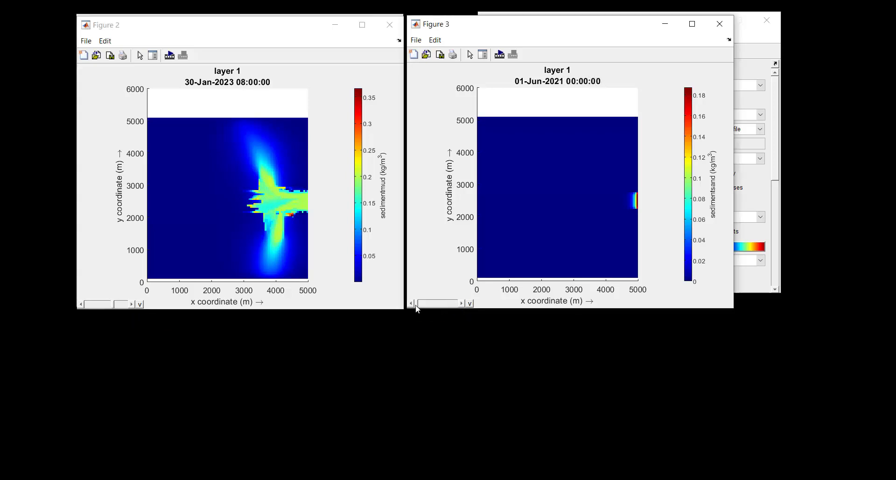
mouse_move(447, 306)
left_mouse_down()
mouse_move(419, 306)
mouse_move(453, 308)
left_mouse_up()
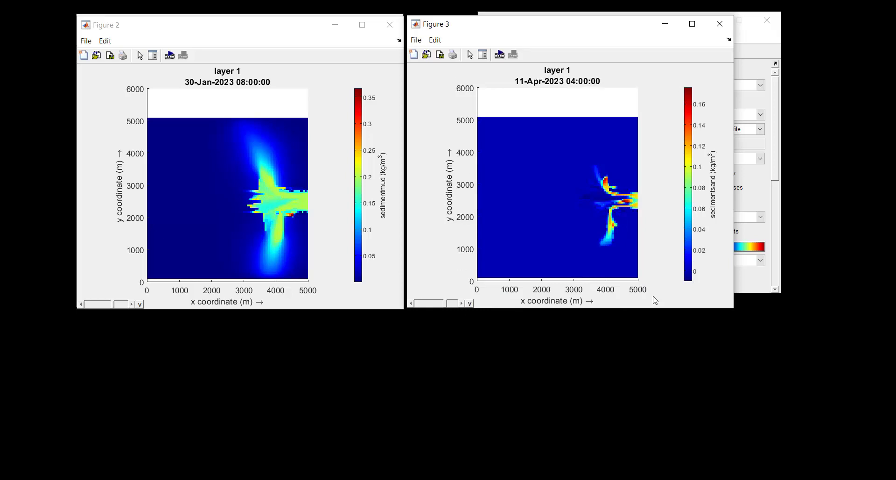
- Close the sand concentration, mud concentration and bed level figures
left_click(724, 32)
left_click(391, 26)
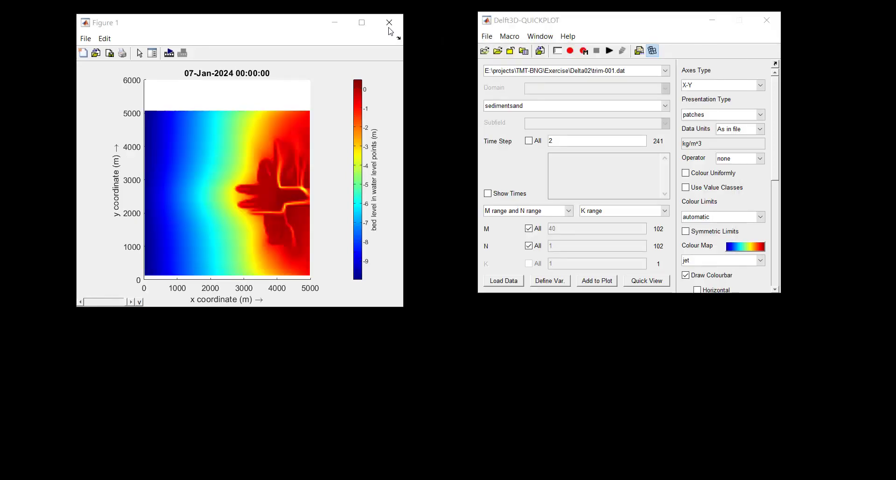
left_click(391, 24)
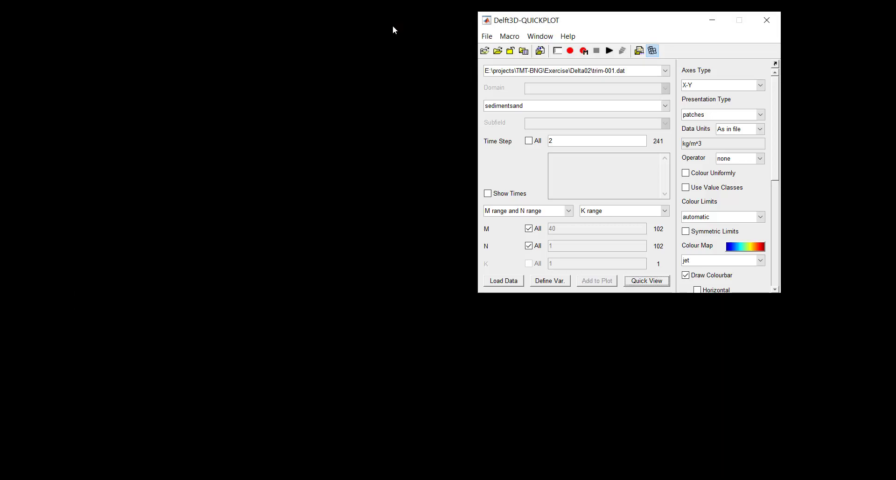